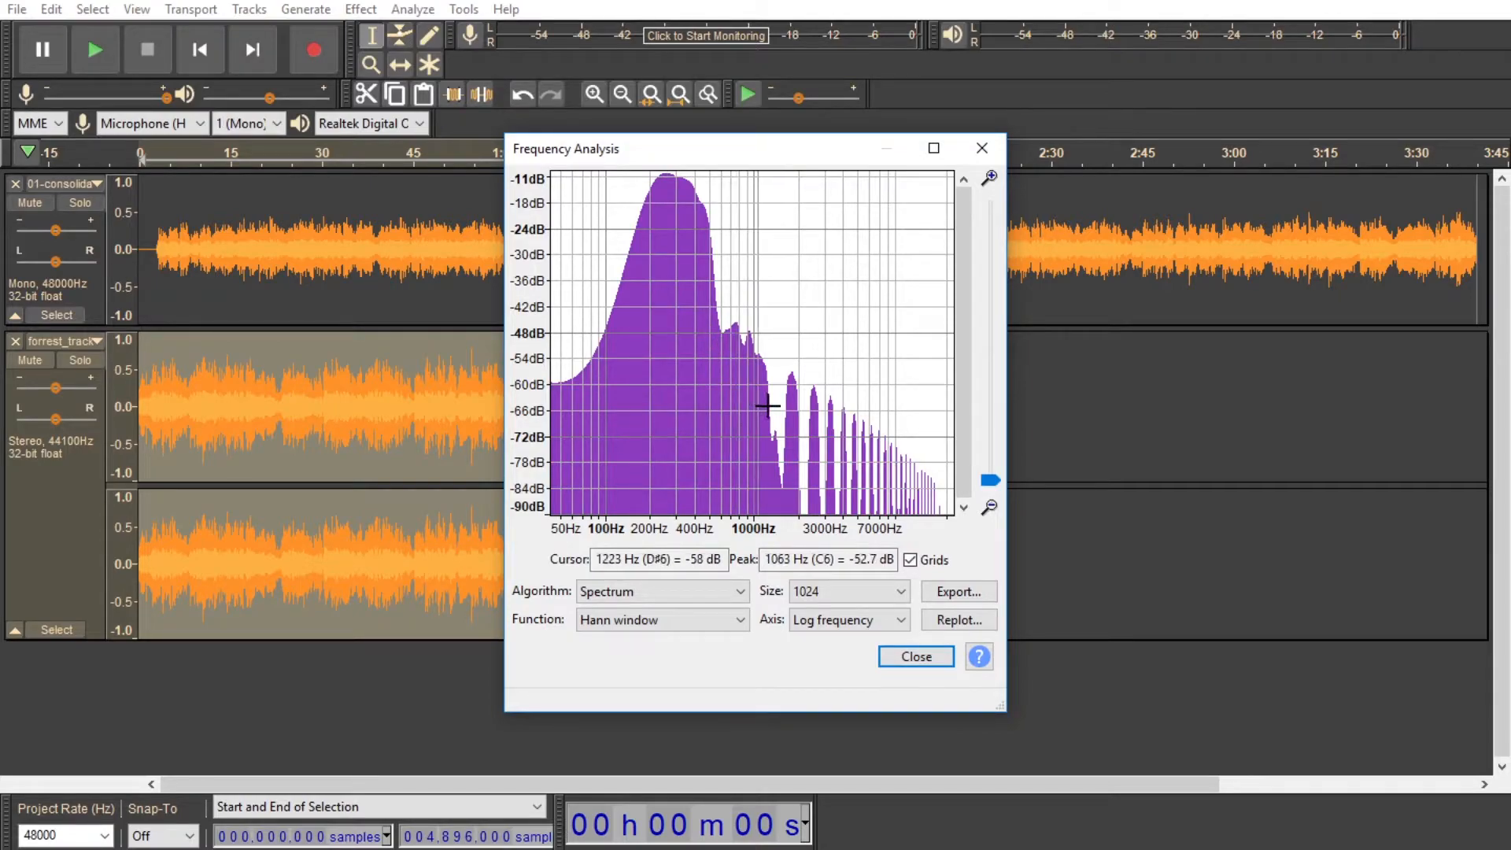
Step: Plot the frequency spectrum of the first mono track and examine its frequency range
left_click(911, 658)
double_click(504, 264)
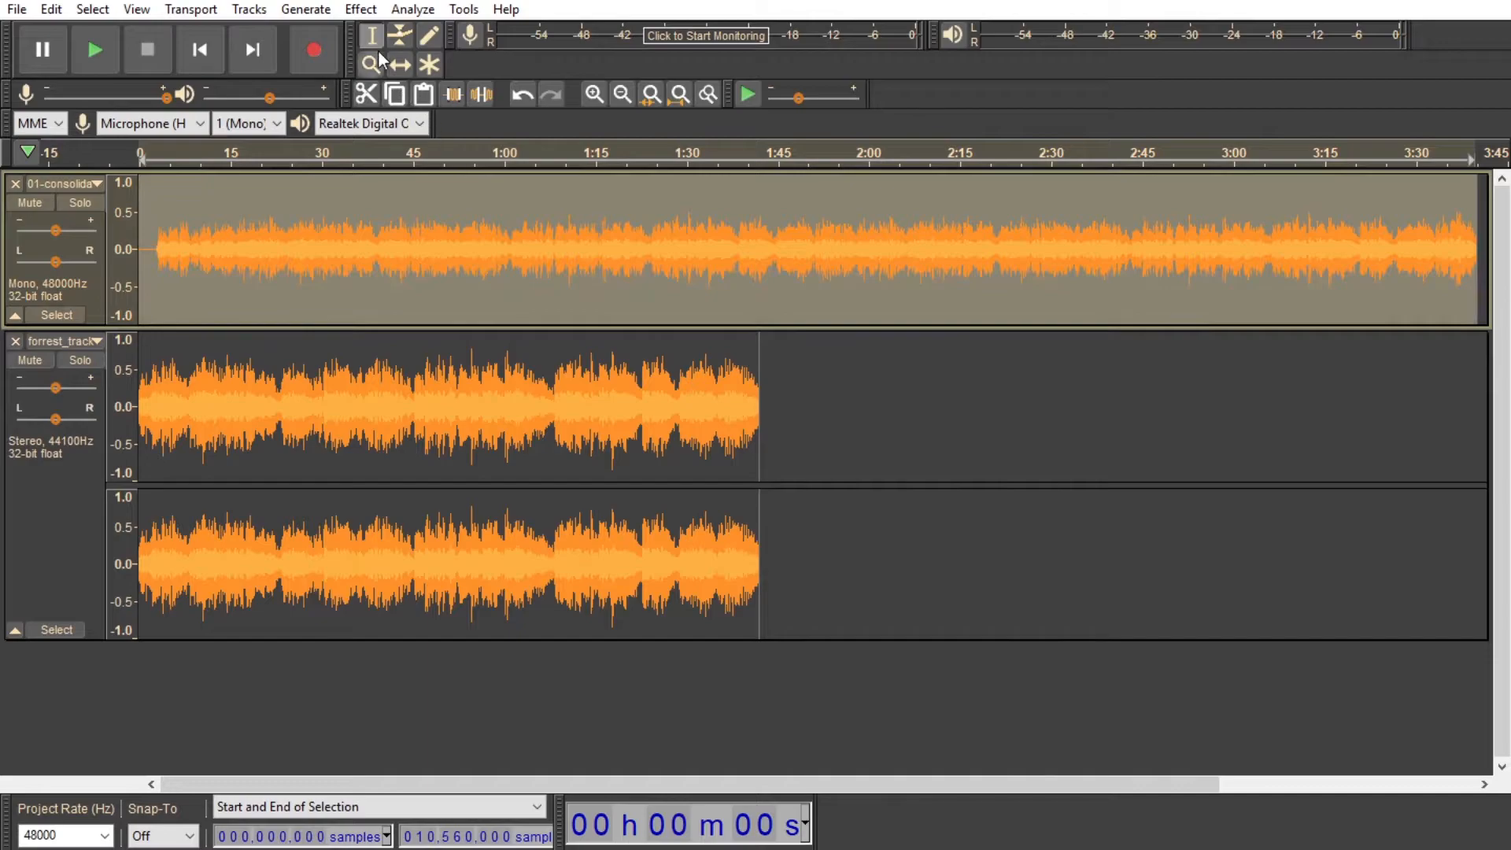
left_click(412, 8)
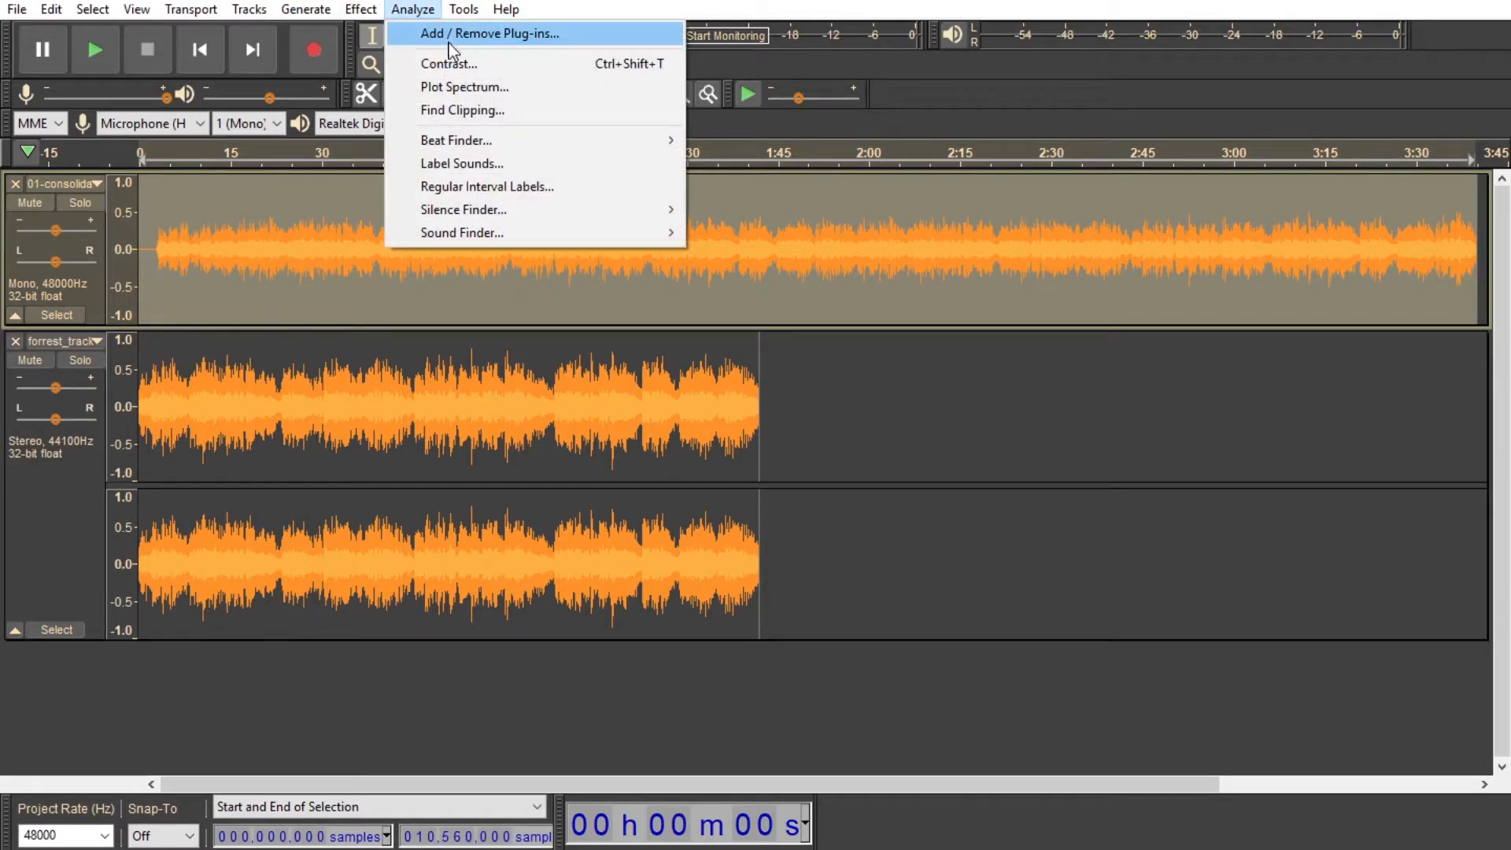
left_click(448, 88)
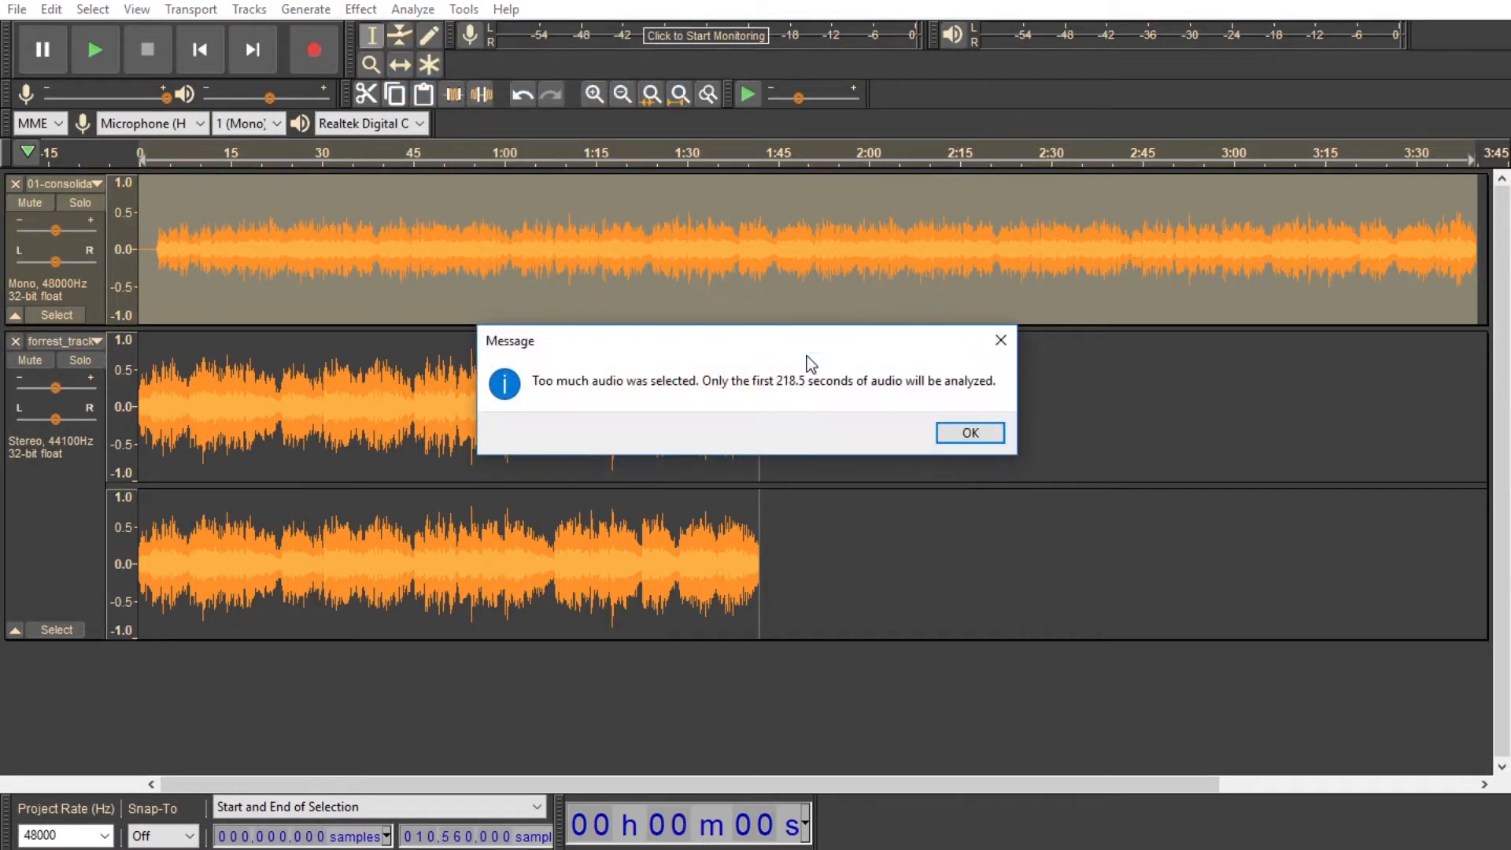
left_click(971, 432)
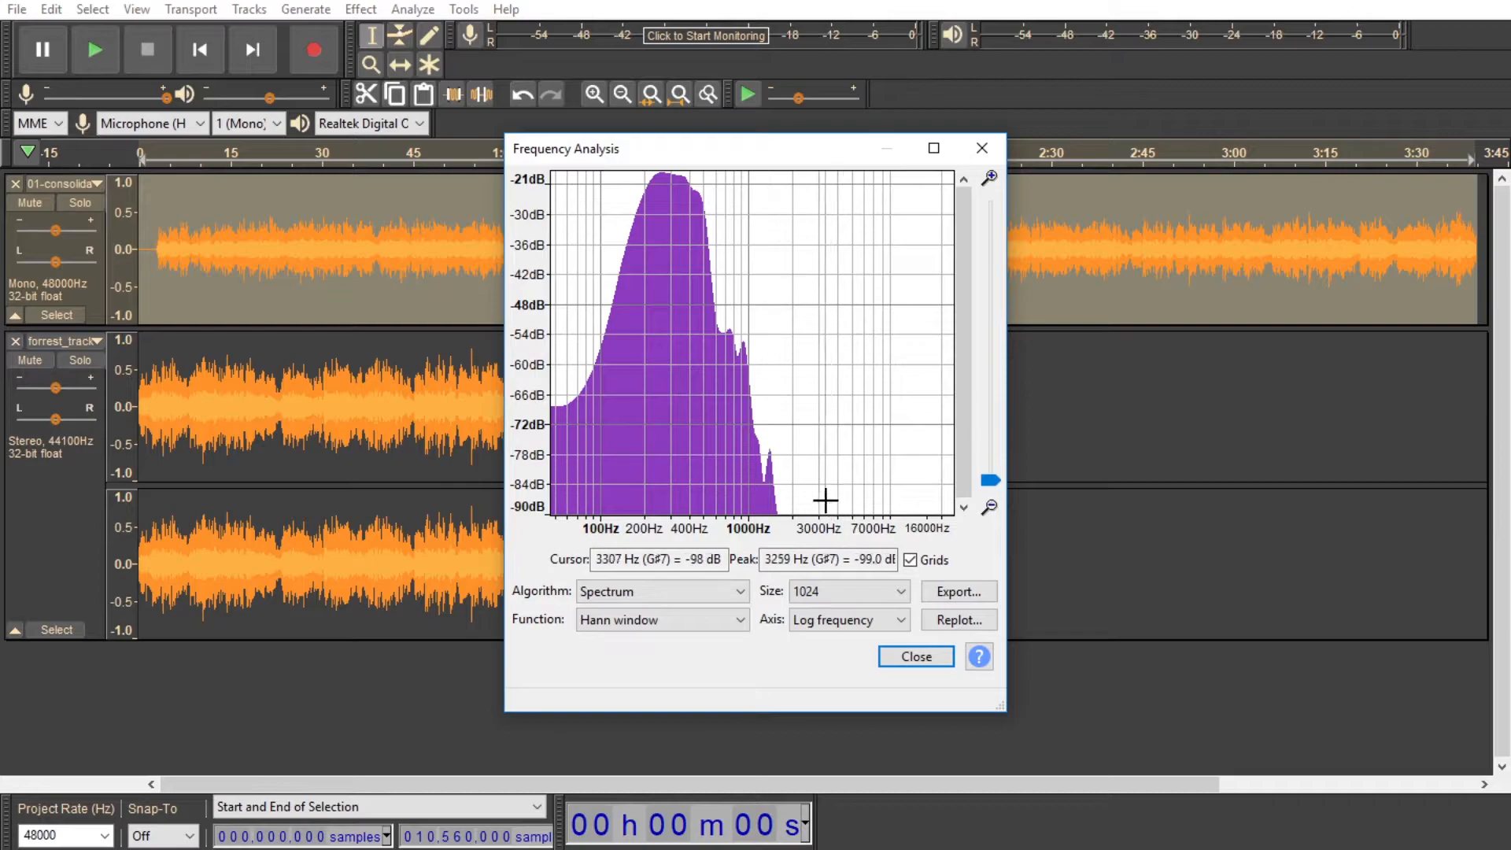
left_click(917, 658)
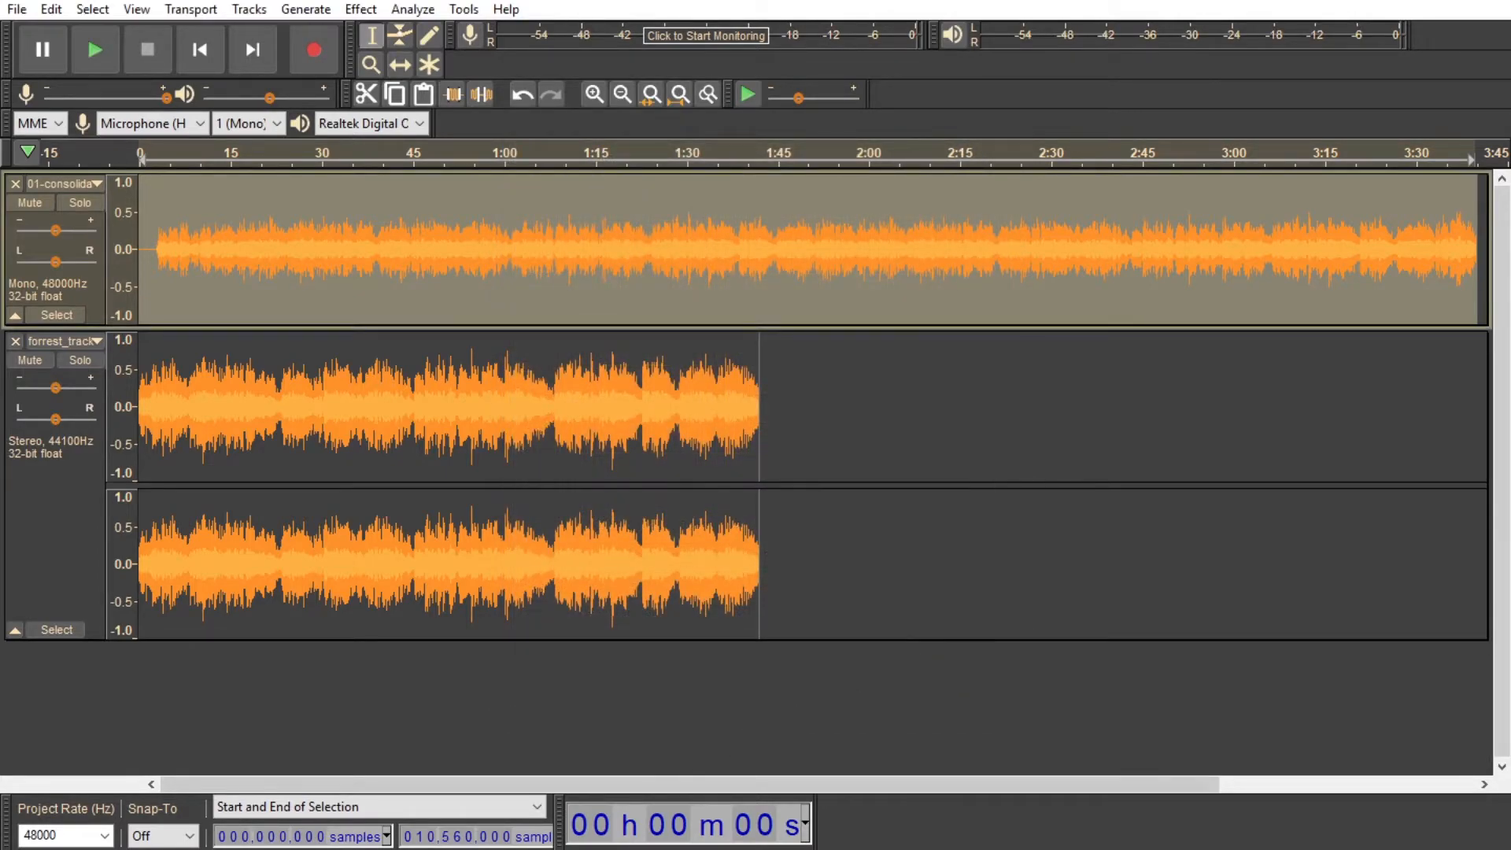
Step: Plot the frequency spectrum of the bird.chirp track and examine its low and mid frequencies
double_click(431, 700)
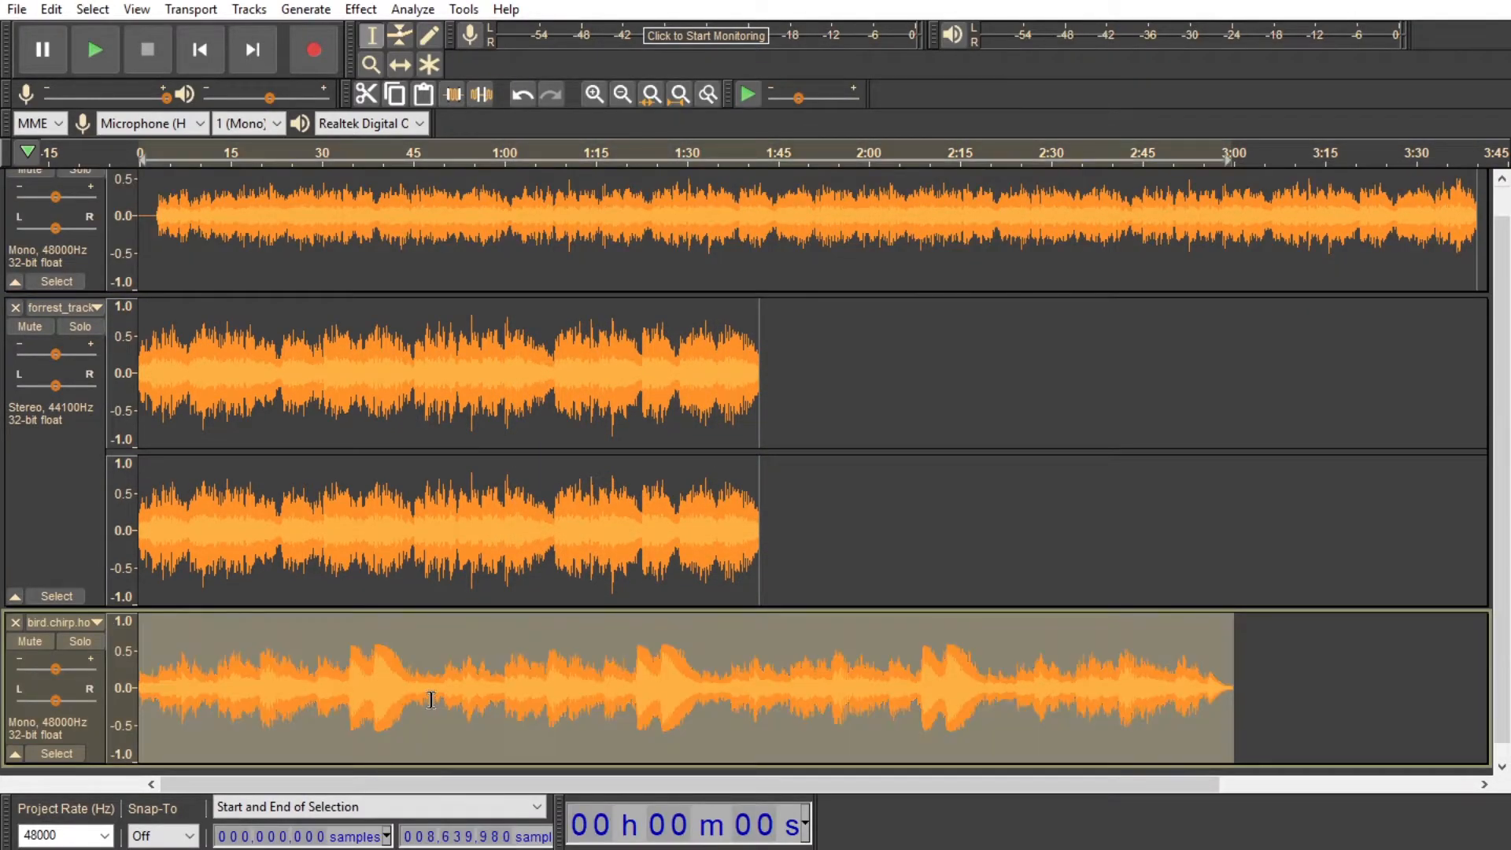
left_click(361, 8)
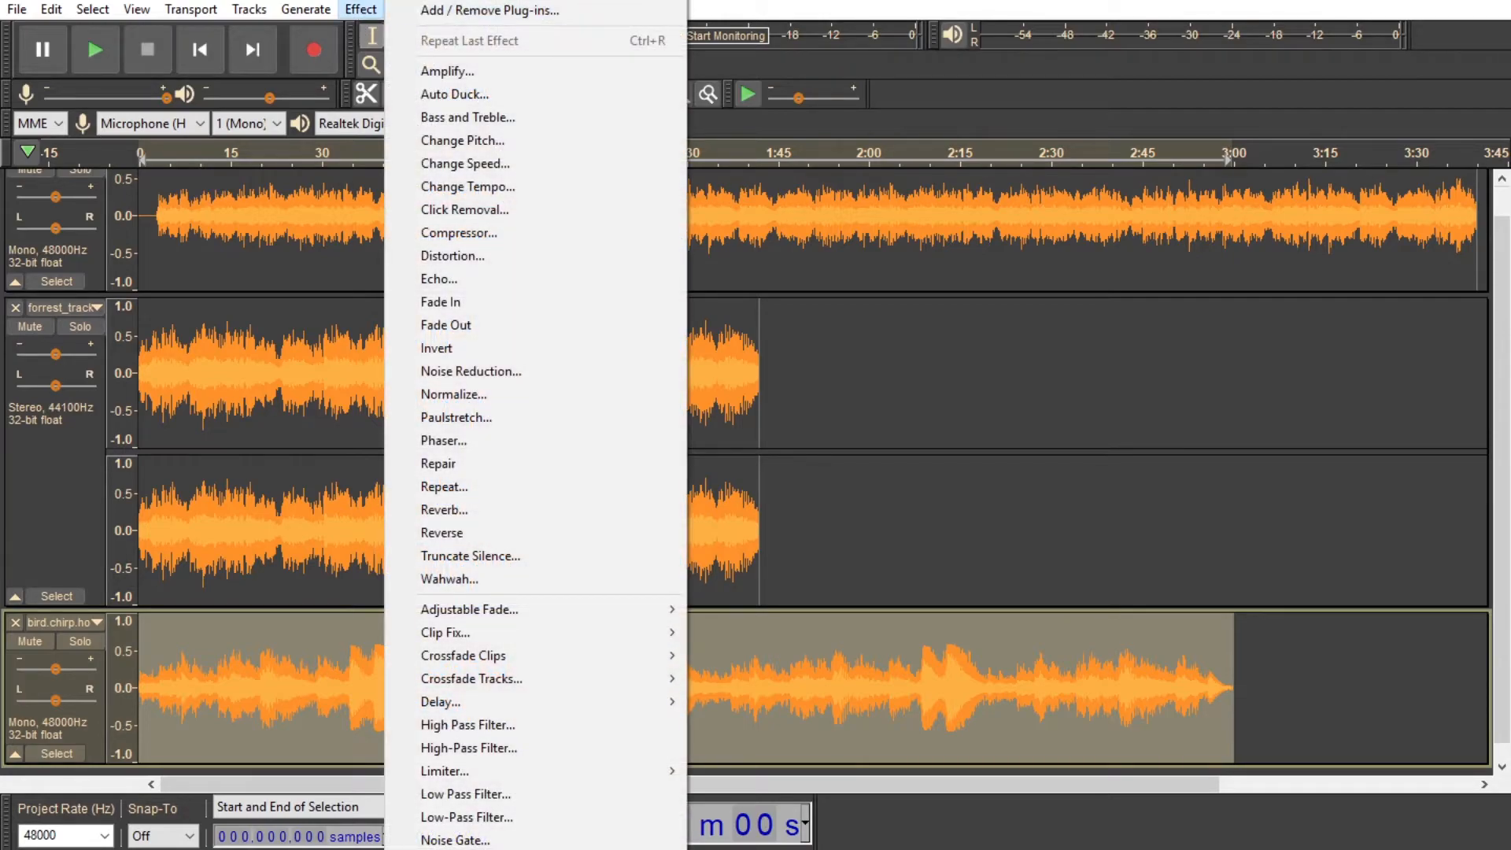
left_click(362, 9)
left_click(414, 9)
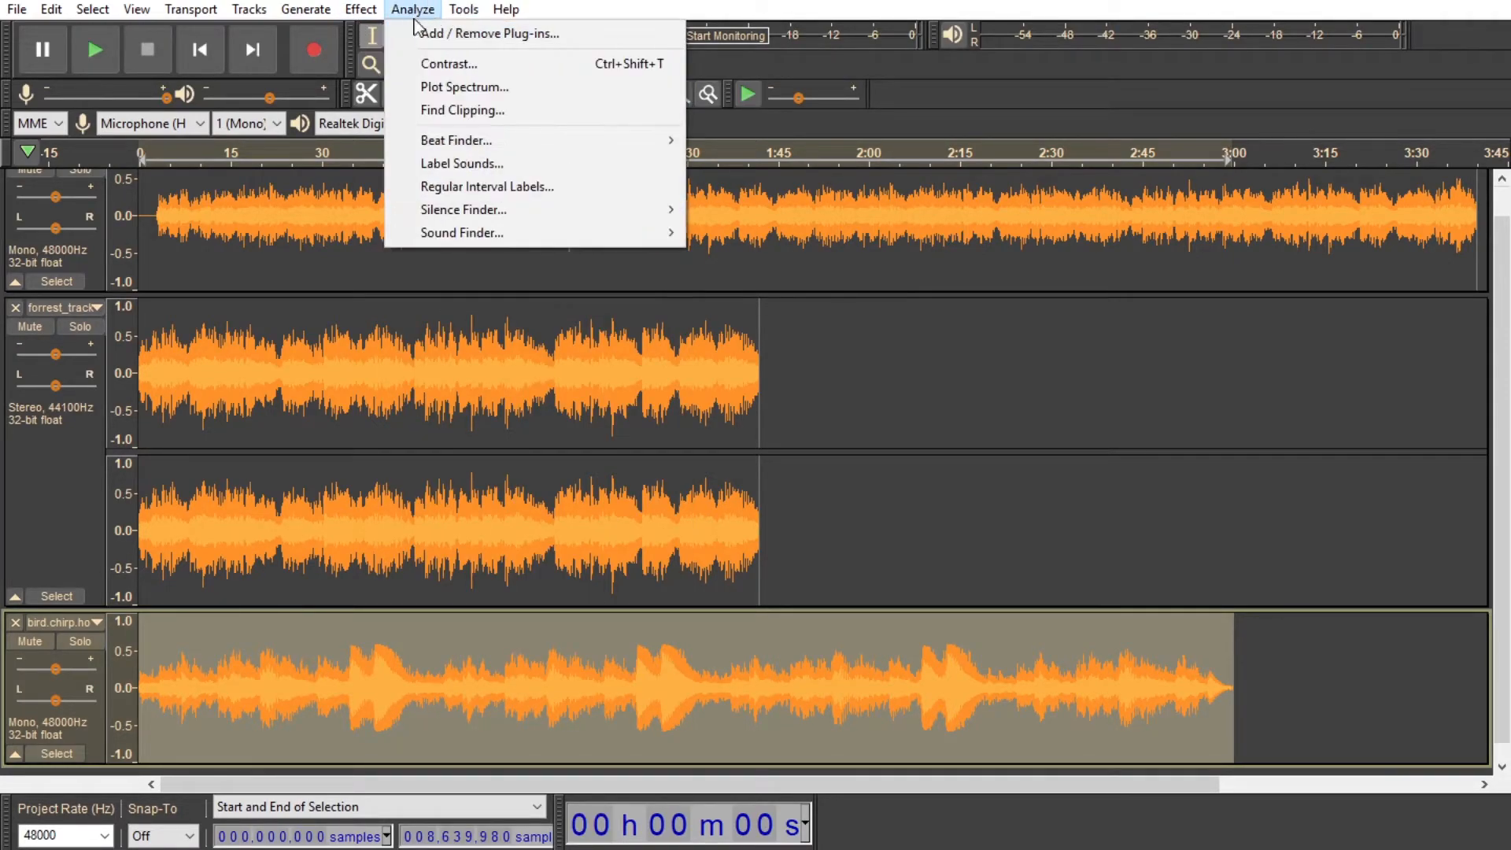
left_click(464, 87)
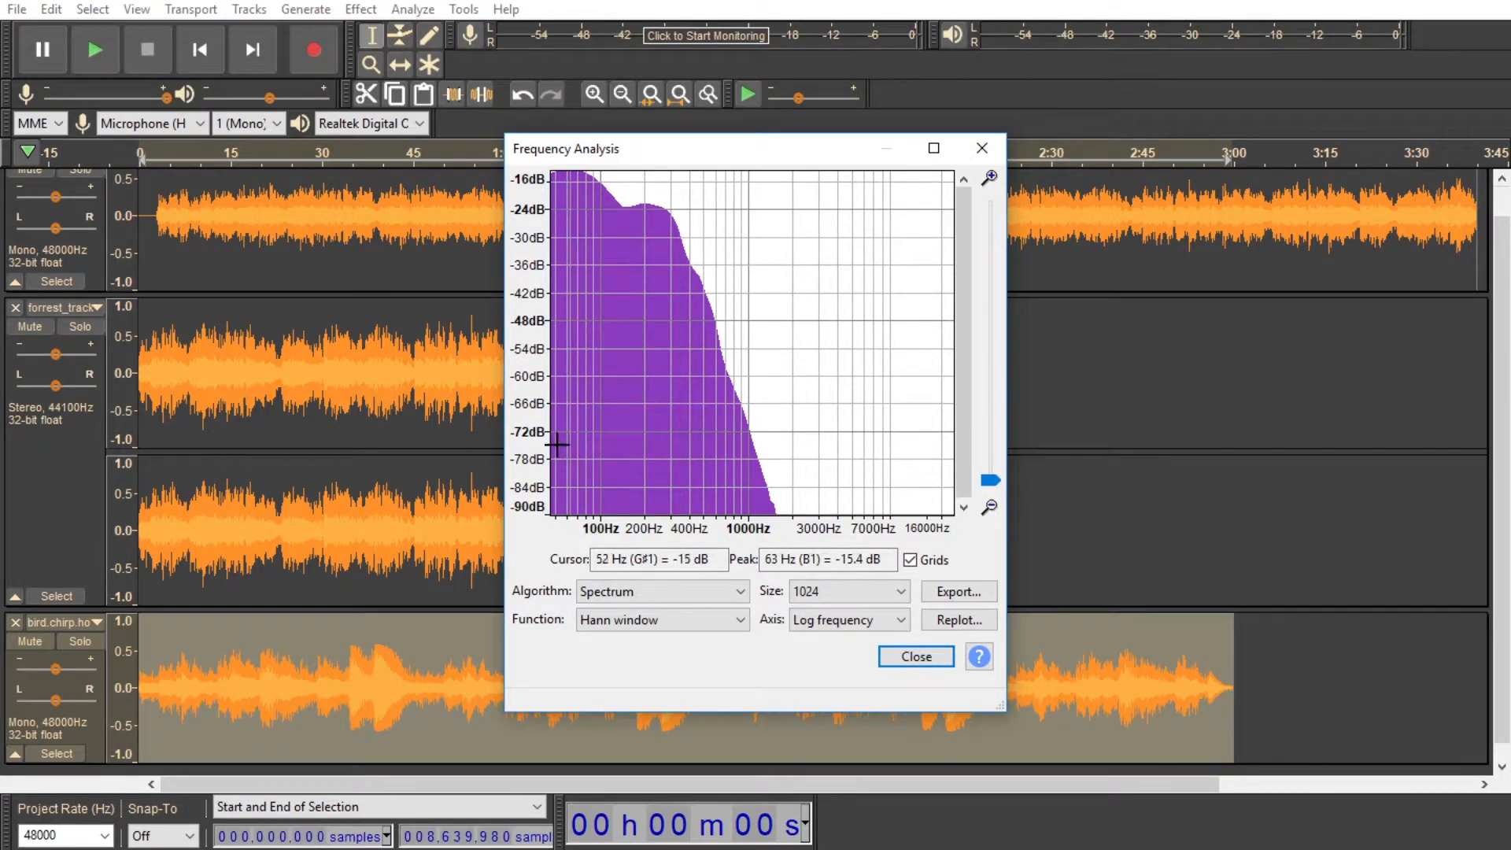
left_click(915, 656)
Step: Plot the first mono track's spectrum again to compare its low-frequency rolloff with the bird.chirp track
double_click(555, 240)
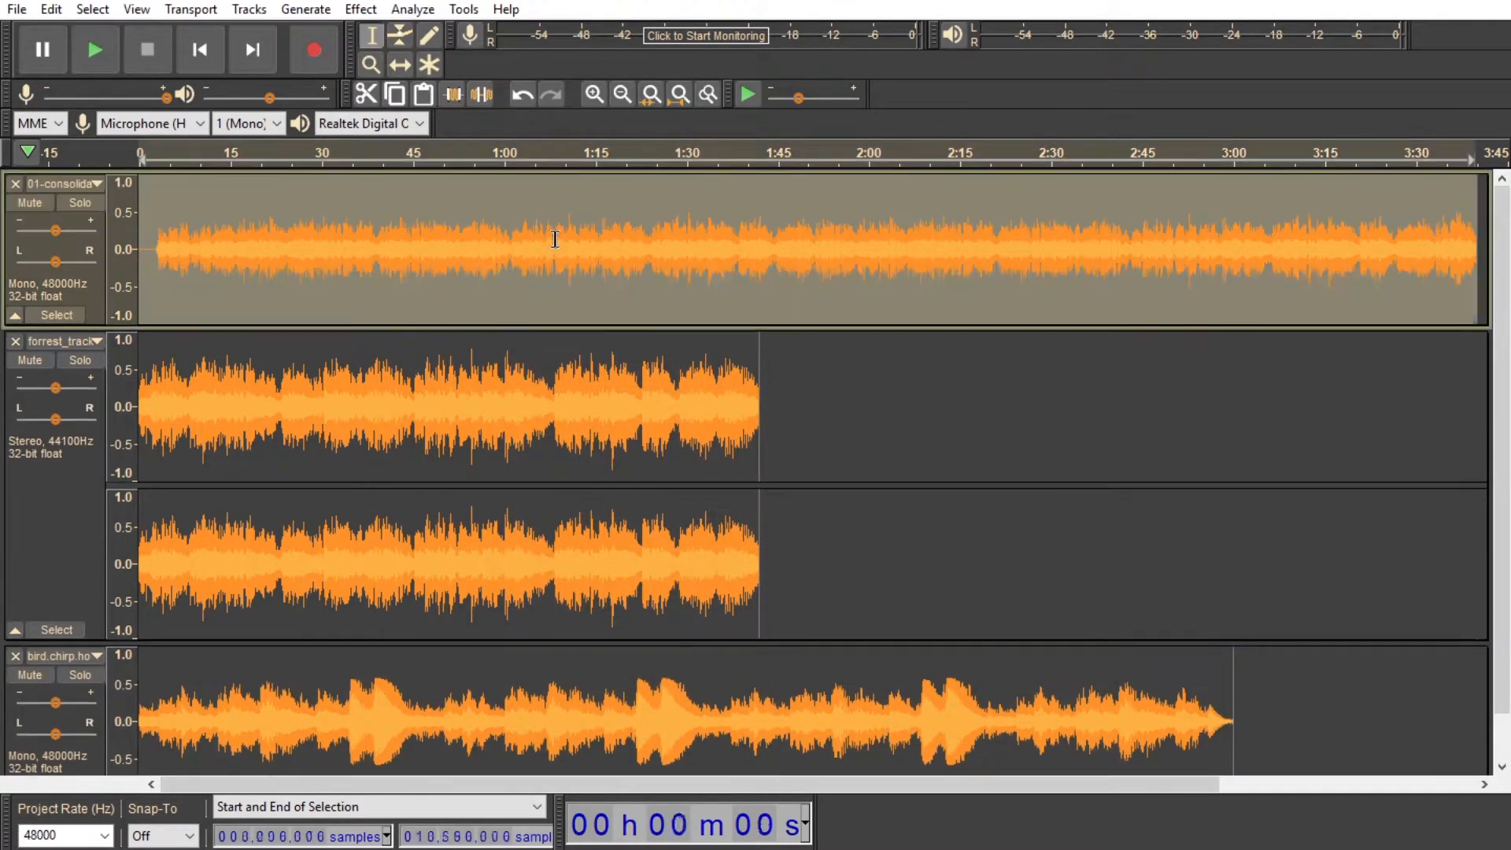
left_click(413, 9)
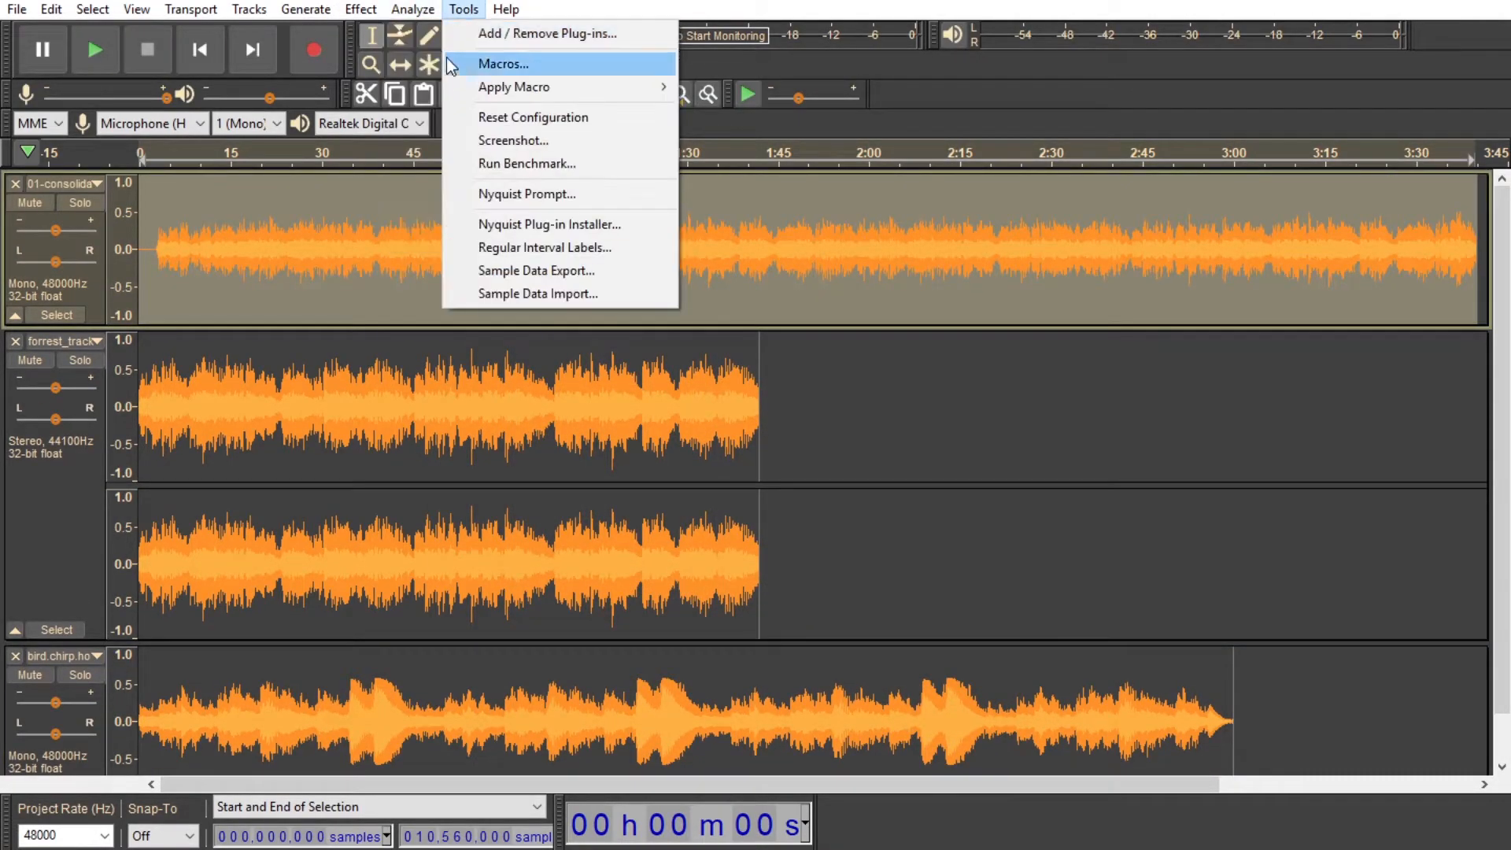
left_click(449, 86)
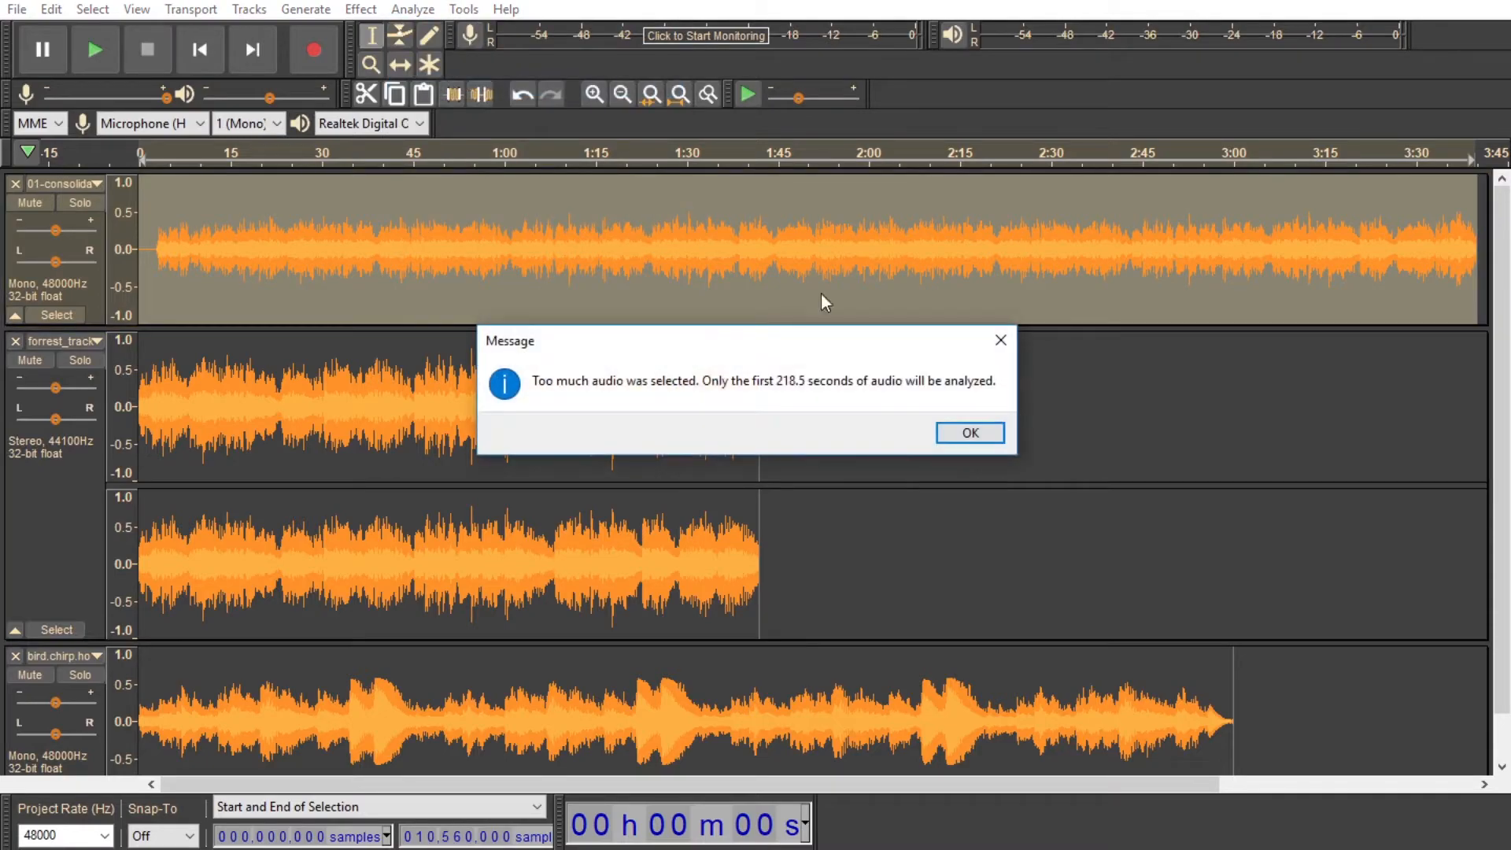
left_click(970, 433)
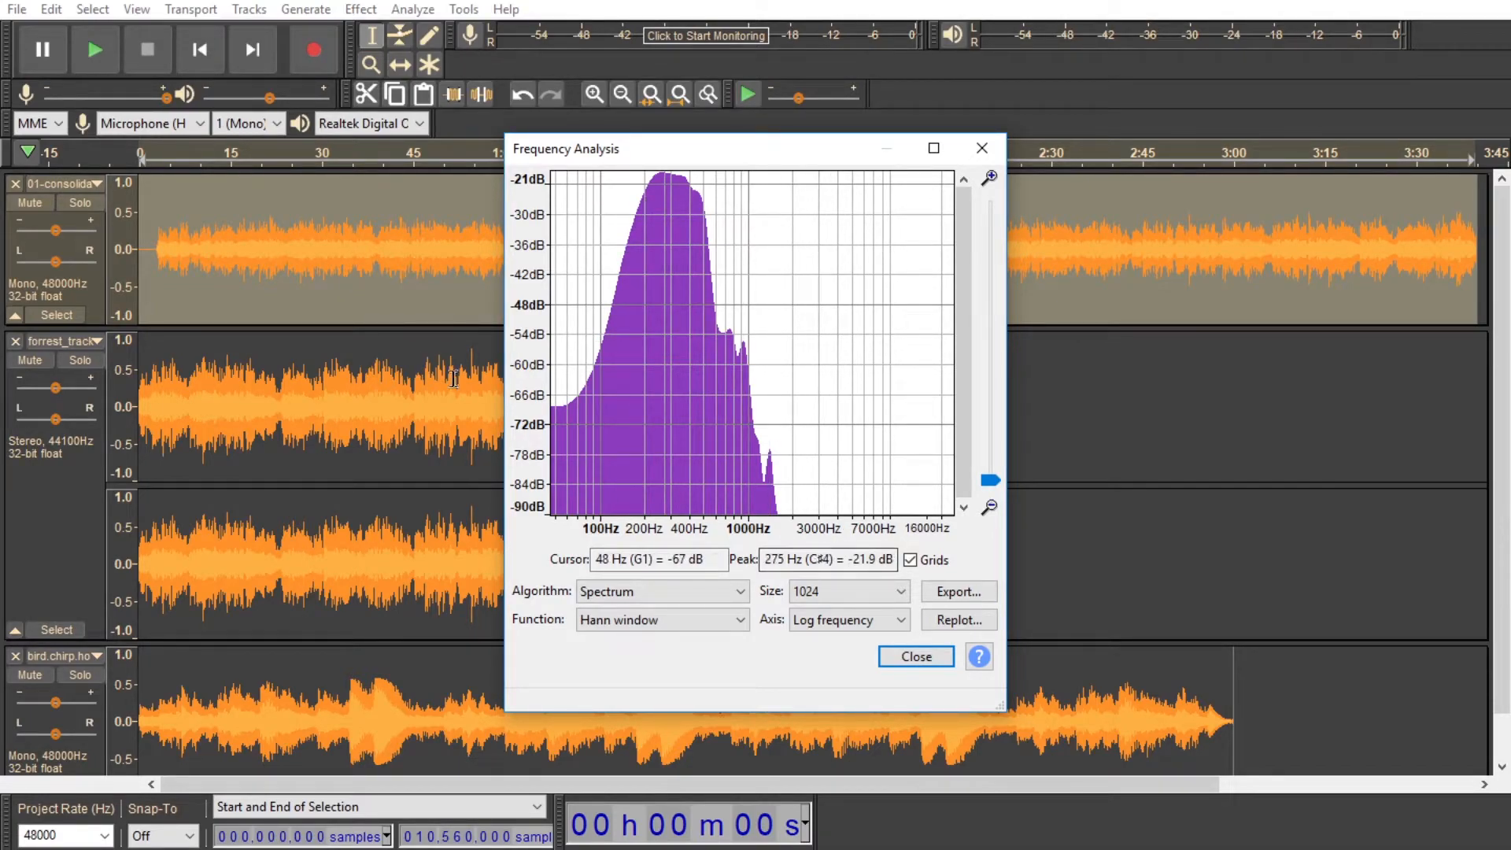
left_click(917, 658)
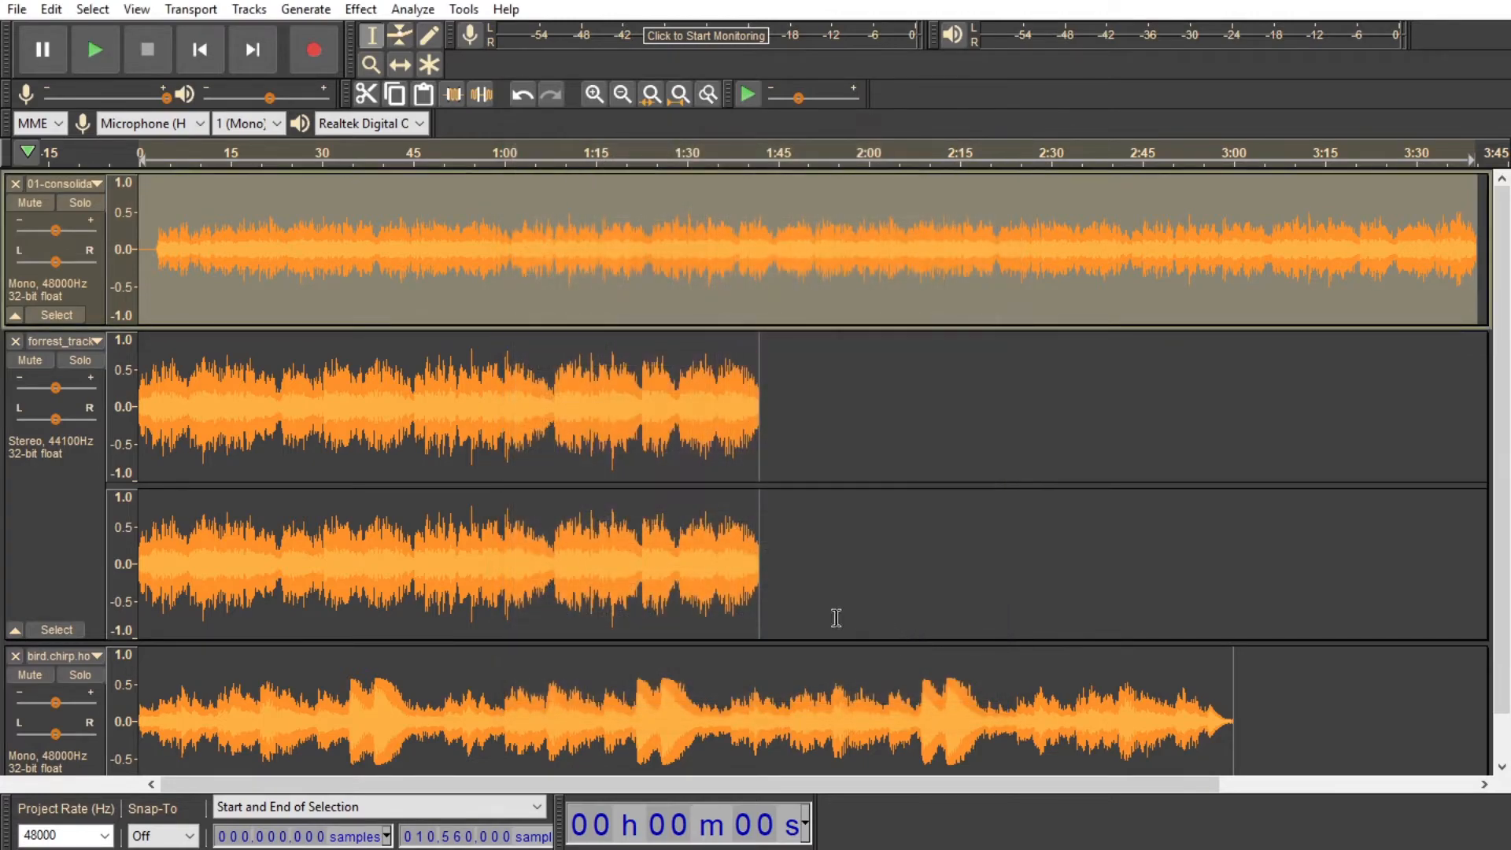
Step: Solo the bird.chirp track and play it on its own from the start
double_click(627, 692)
key("space")
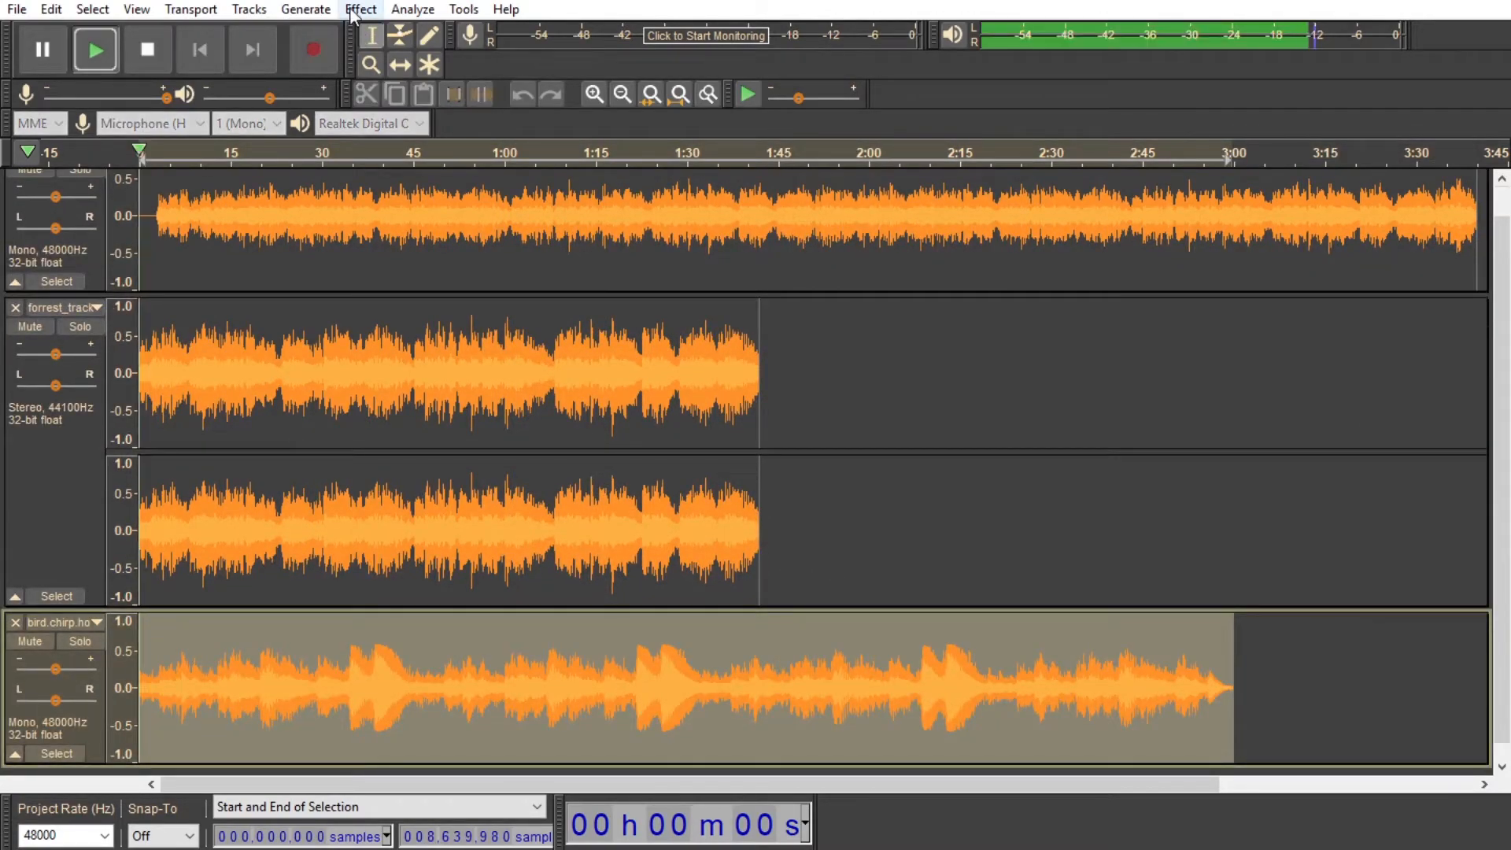
left_click(147, 50)
left_click(82, 640)
key("space")
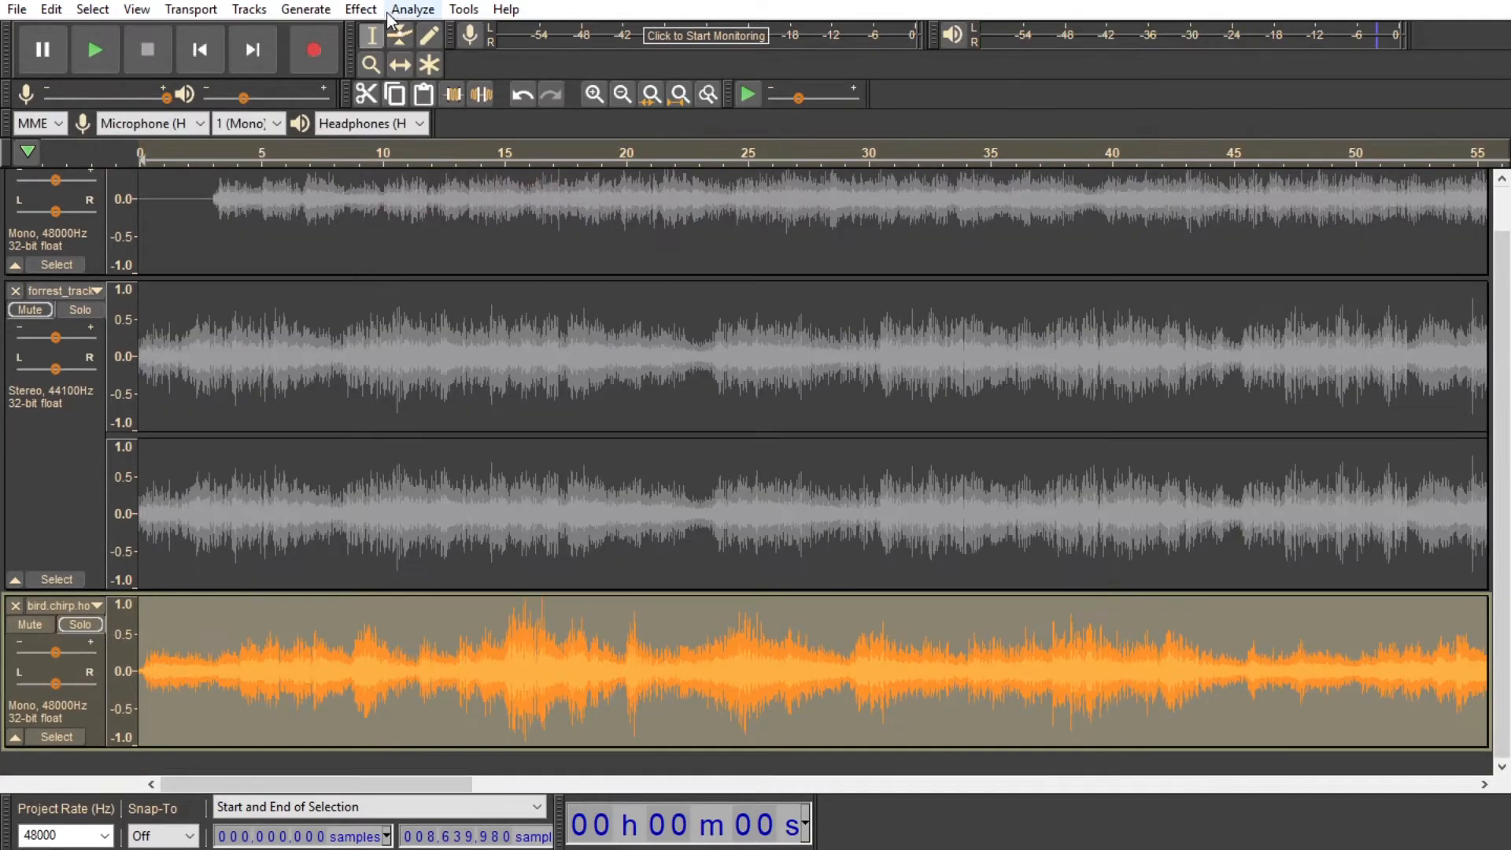
Step: Apply a High Pass Filter at 200 Hz with a 36 dB per octave rolloff to the bird.chirp track
left_click(362, 11)
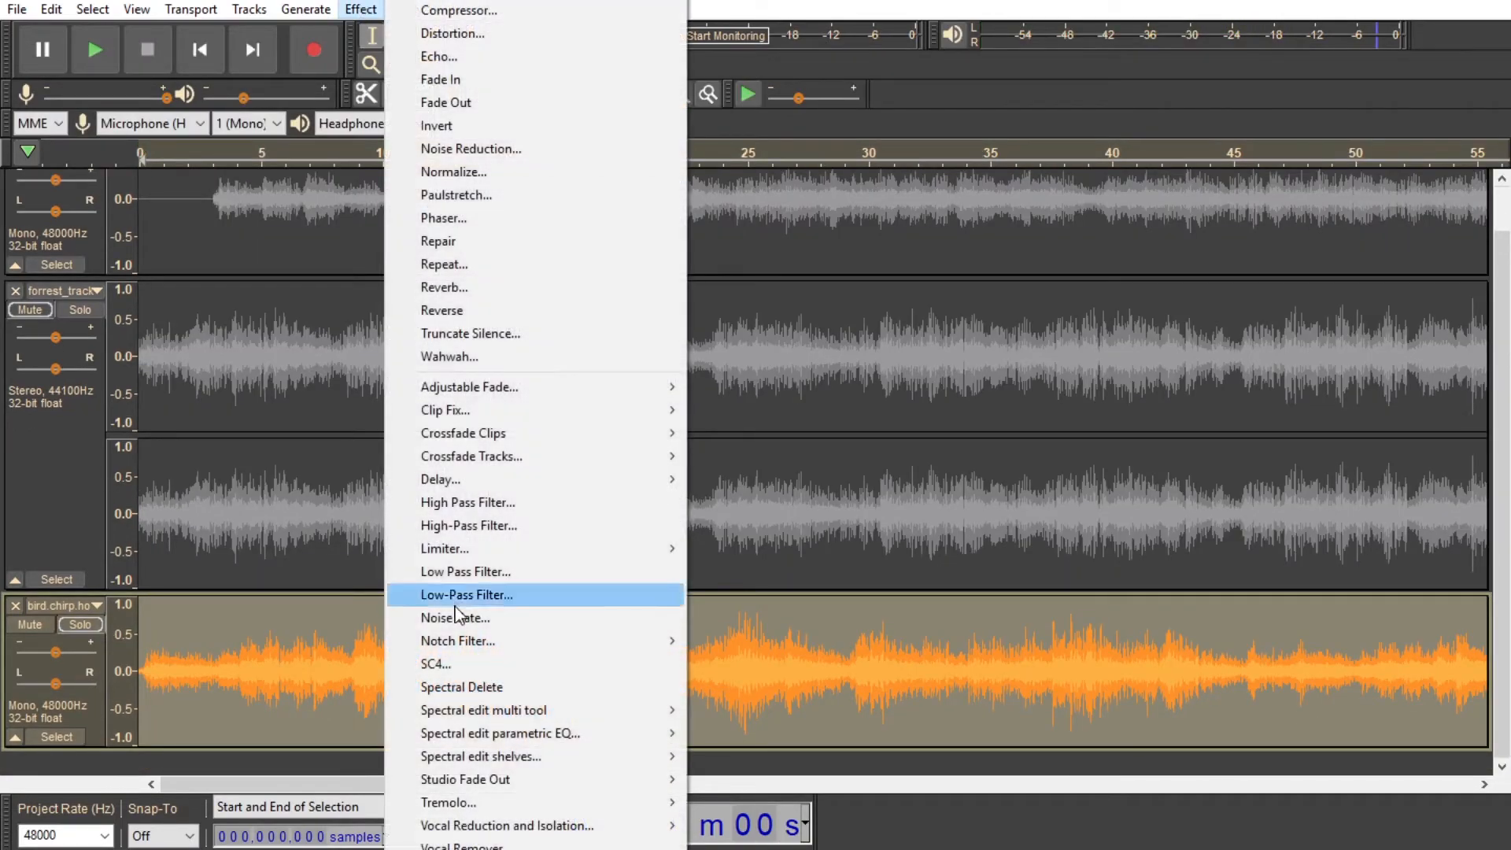
left_click(464, 504)
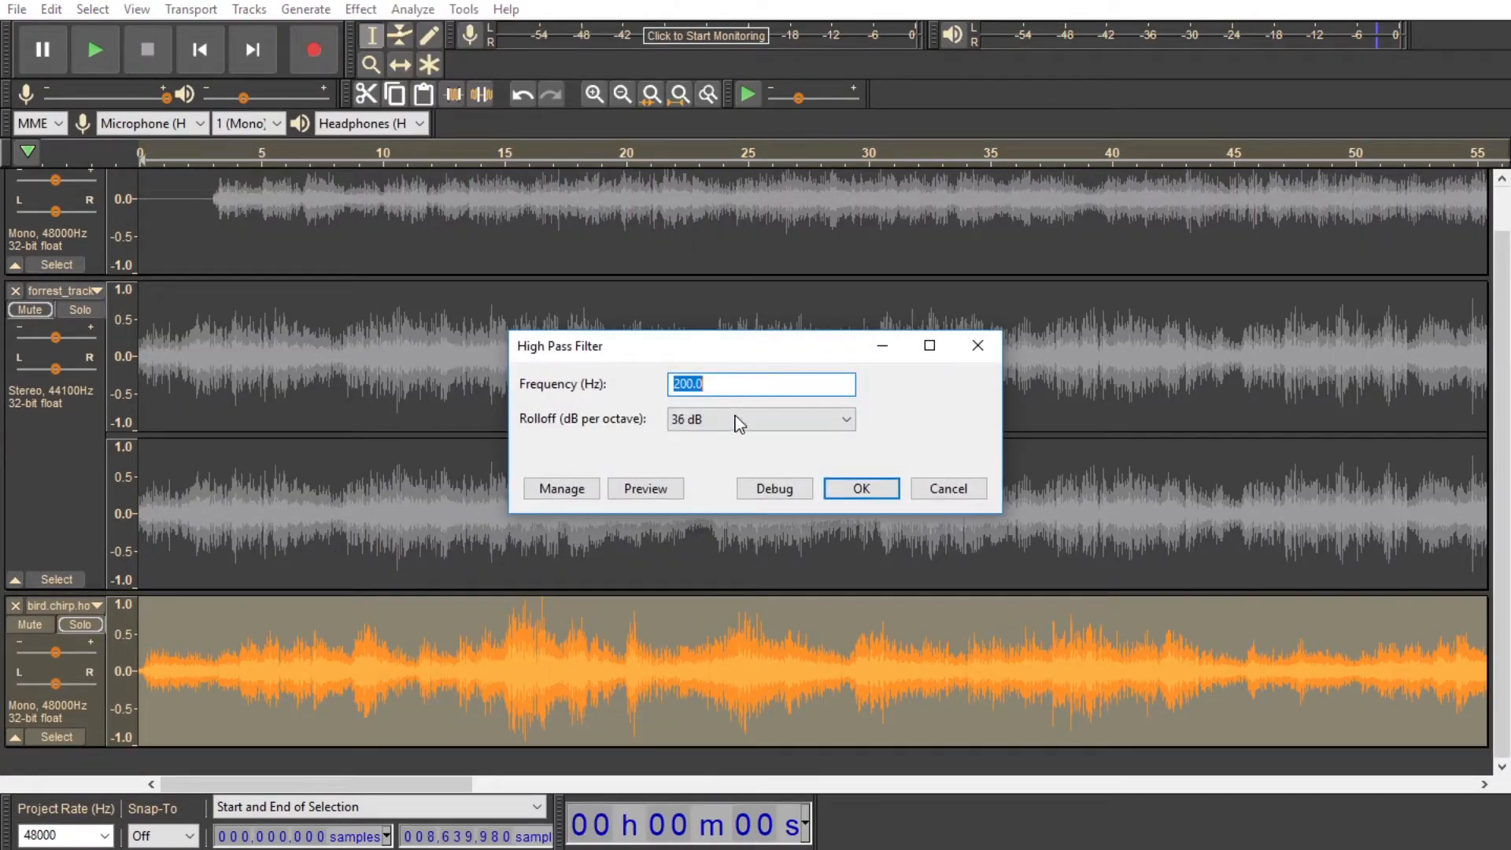
left_click(735, 417)
left_click(686, 503)
left_click(875, 488)
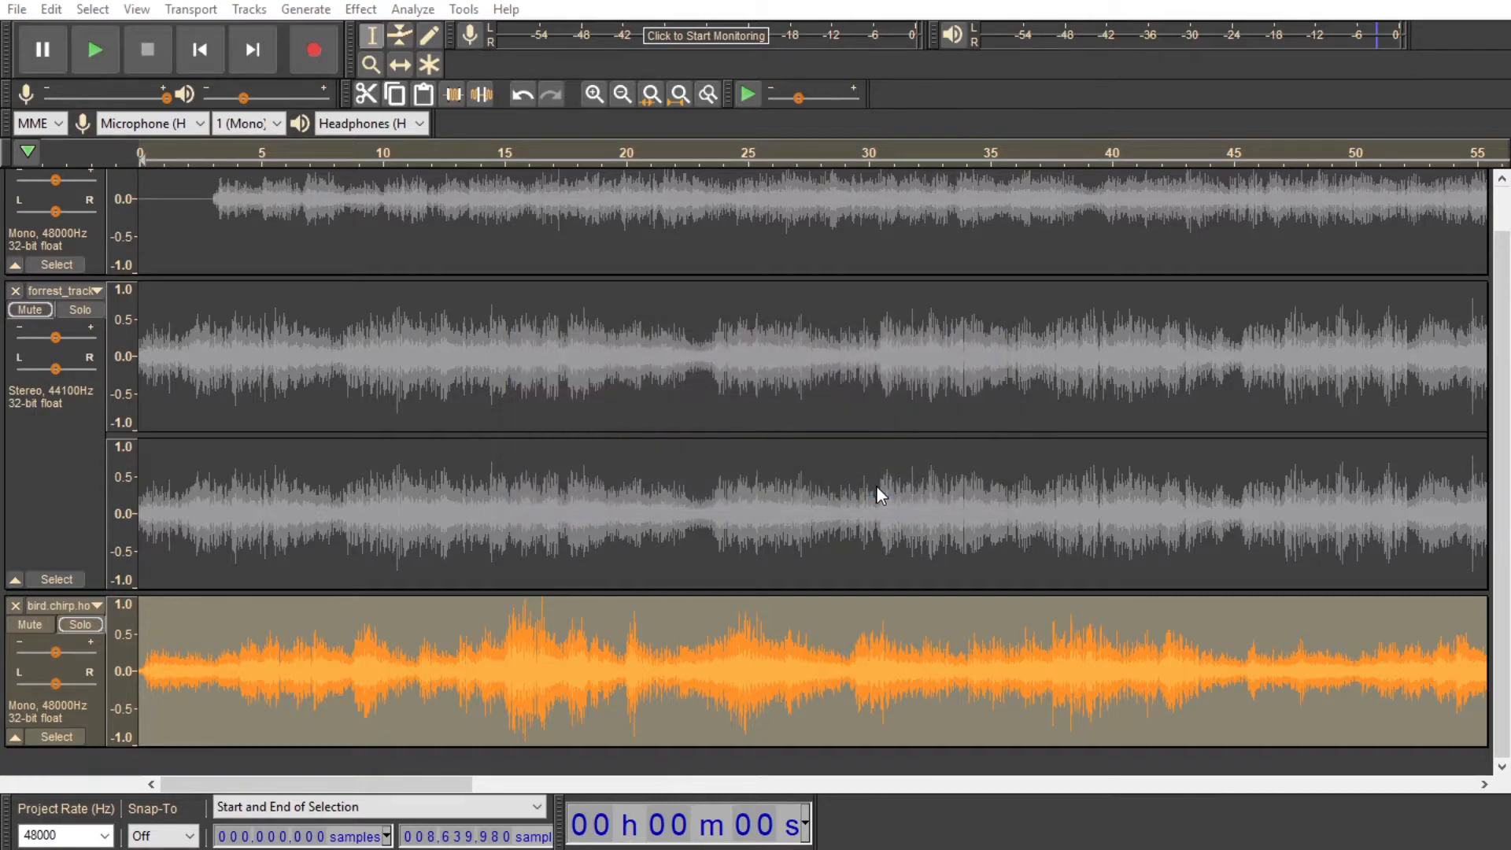
Step: Normalize the filtered bird.chirp track
left_click(370, 10)
left_click(369, 10)
left_click(370, 11)
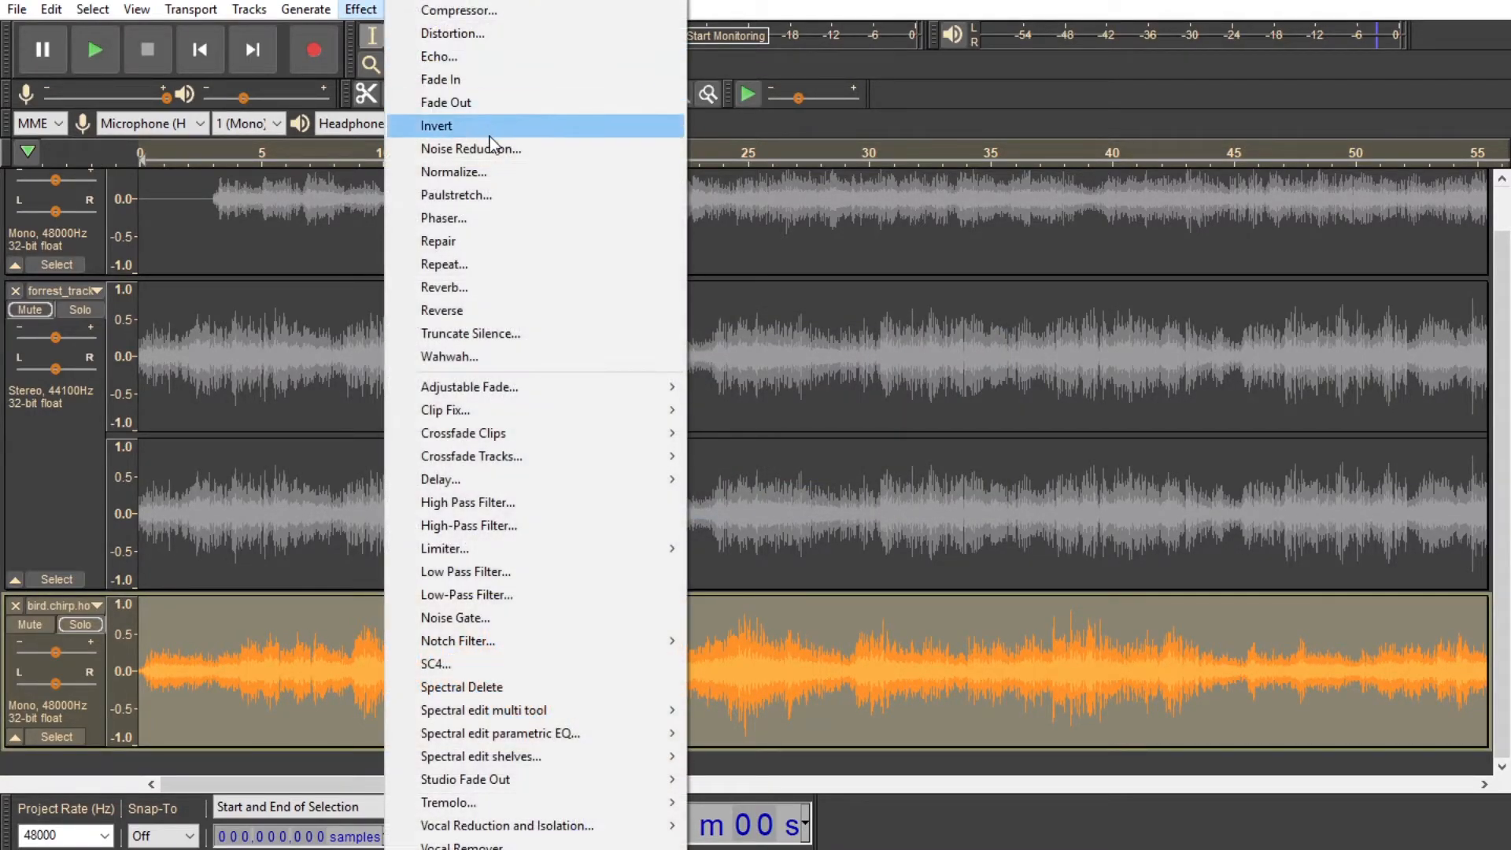
left_click(500, 171)
left_click(798, 488)
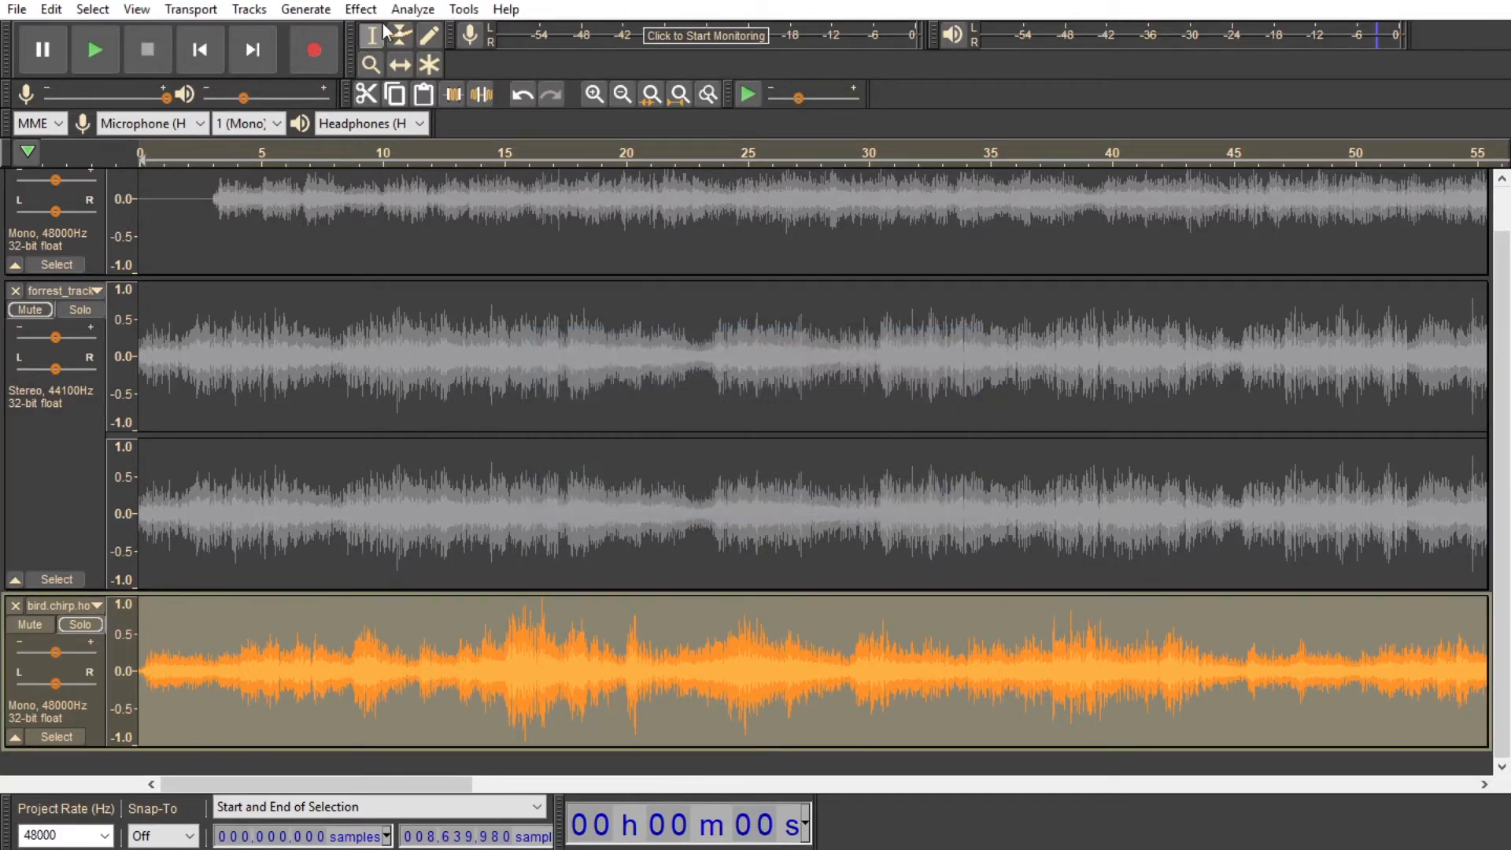
Step: Plot the filtered bird.chirp track's spectrum and compare it with the first mono track's spectrum
left_click(412, 9)
left_click(453, 93)
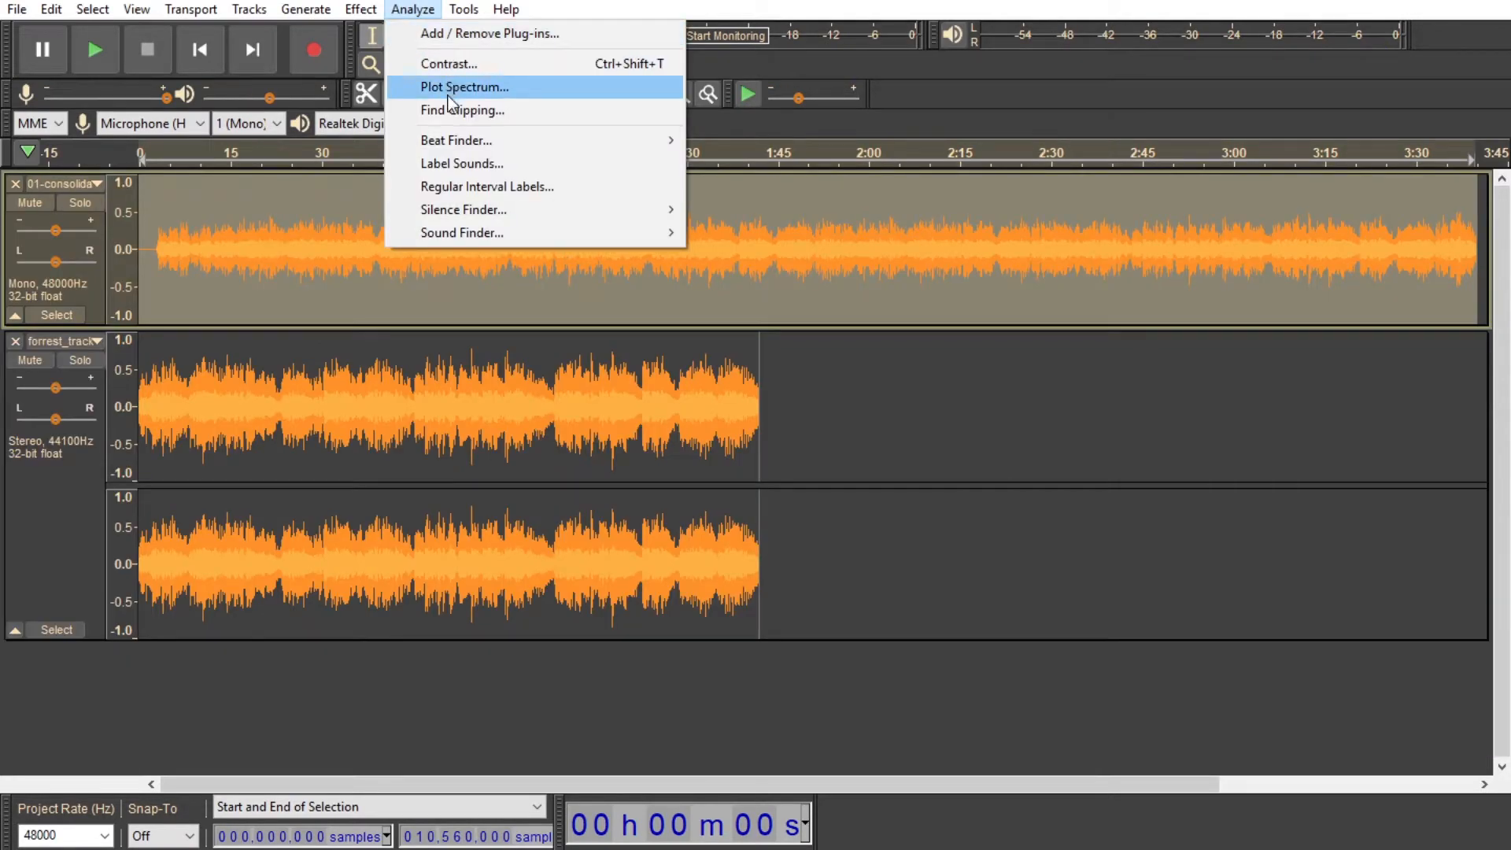
left_click(448, 93)
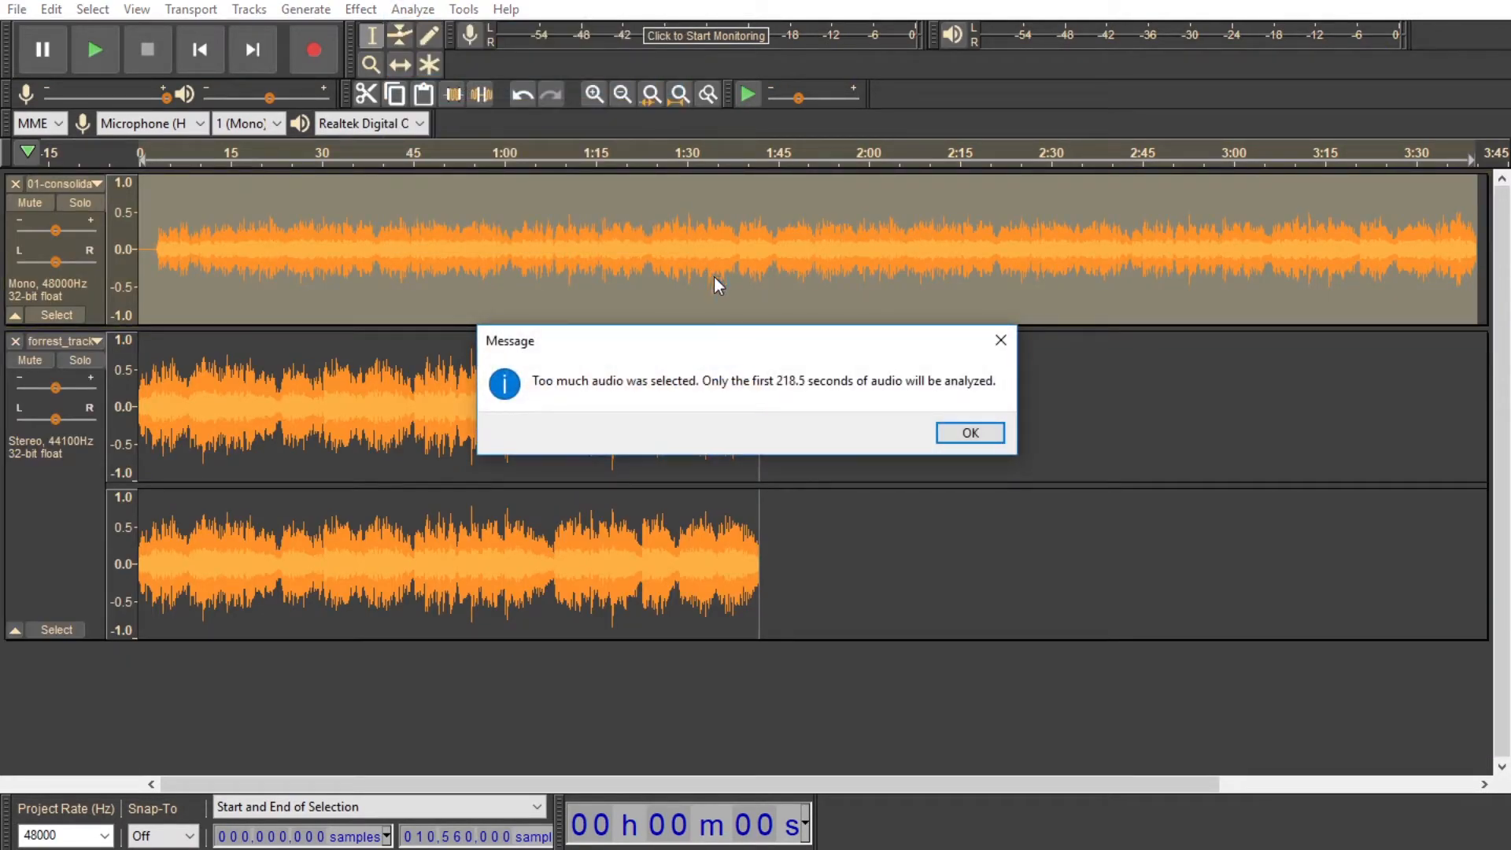
left_click(987, 434)
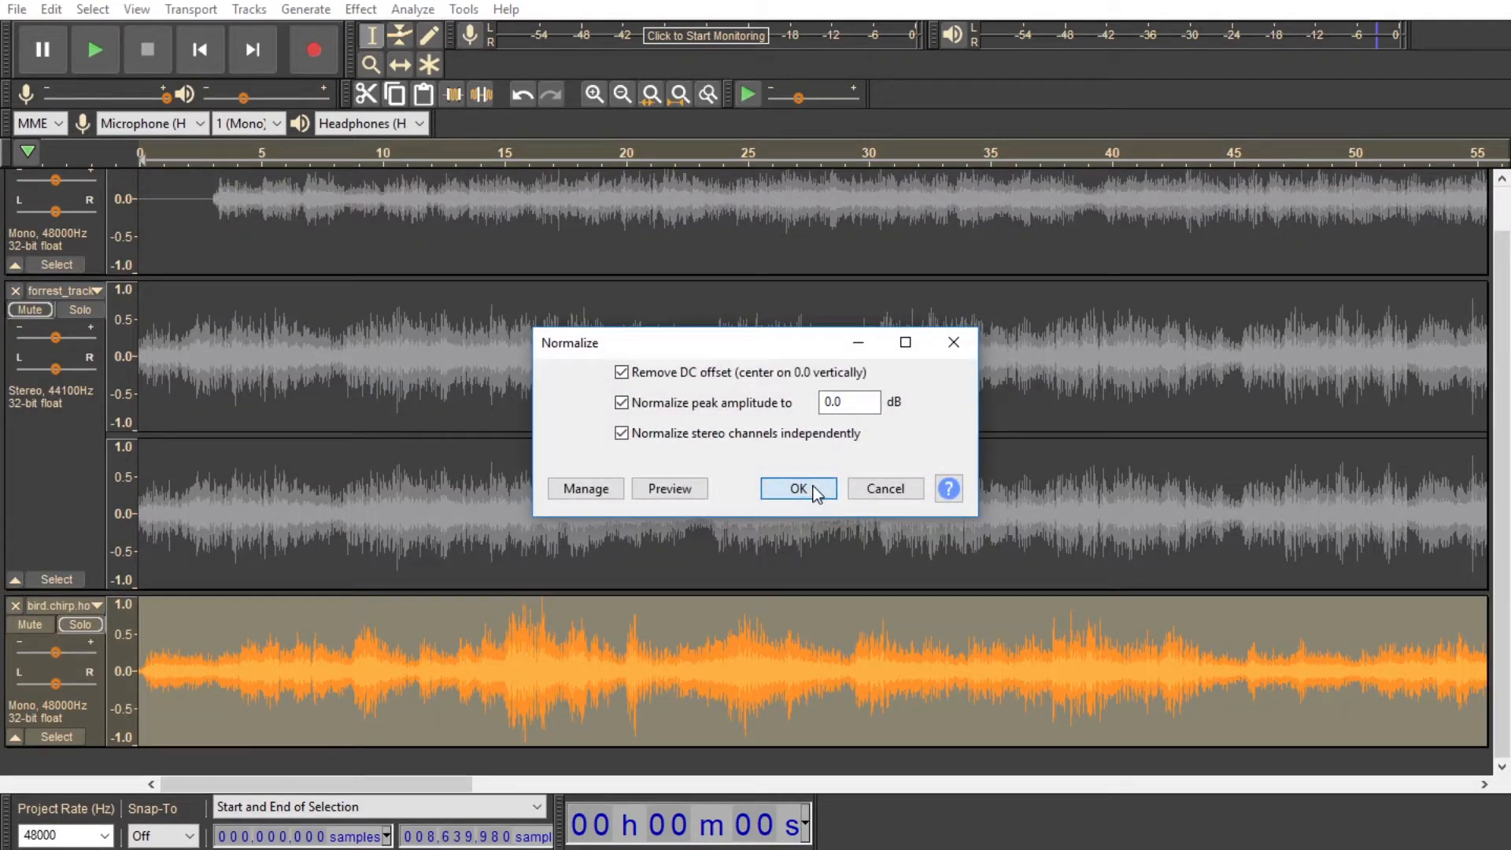
left_click(798, 489)
left_click(413, 8)
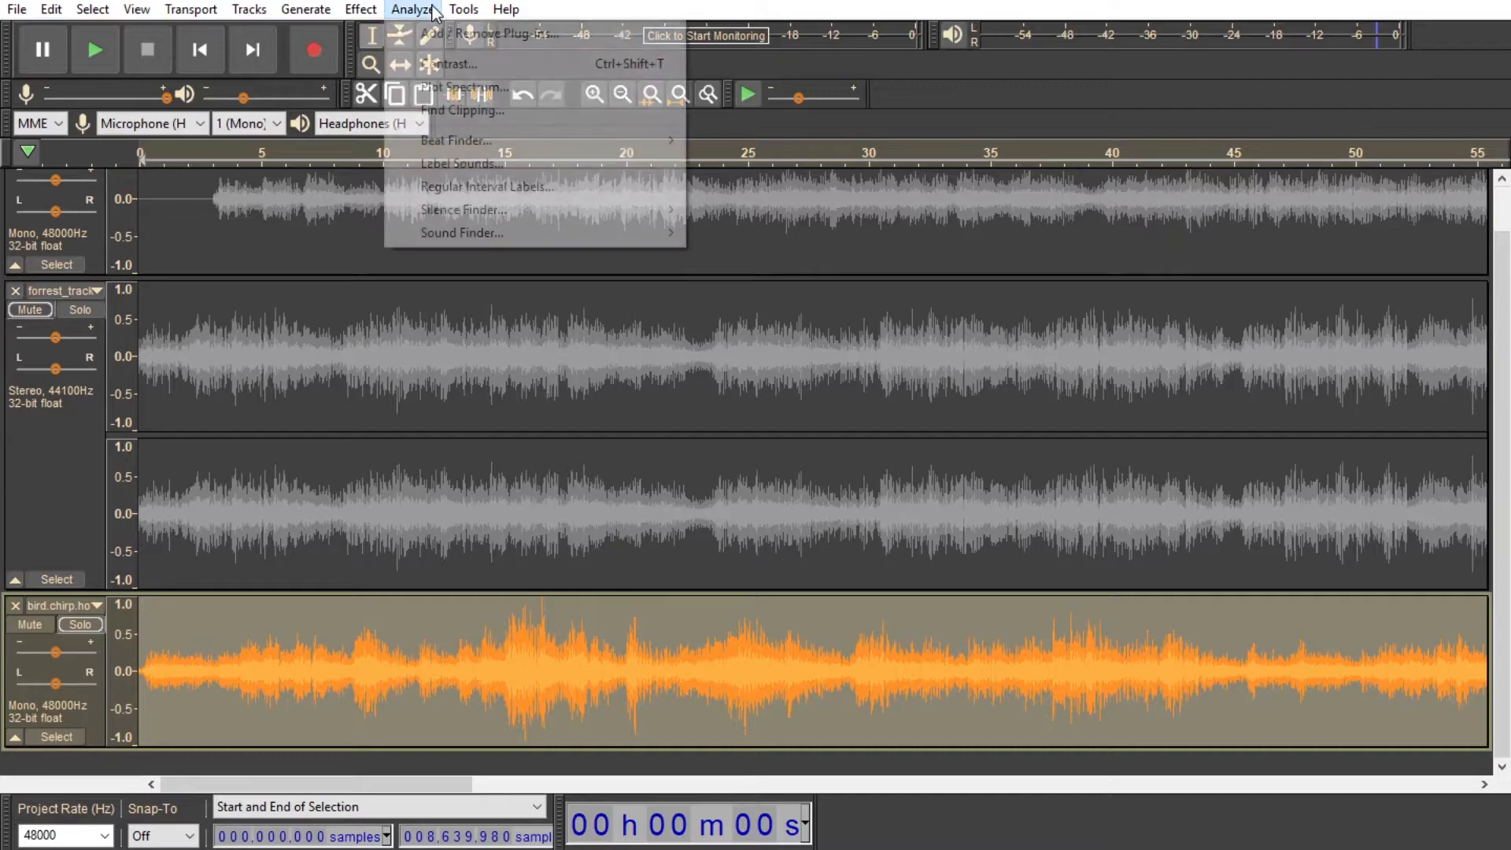
left_click(457, 89)
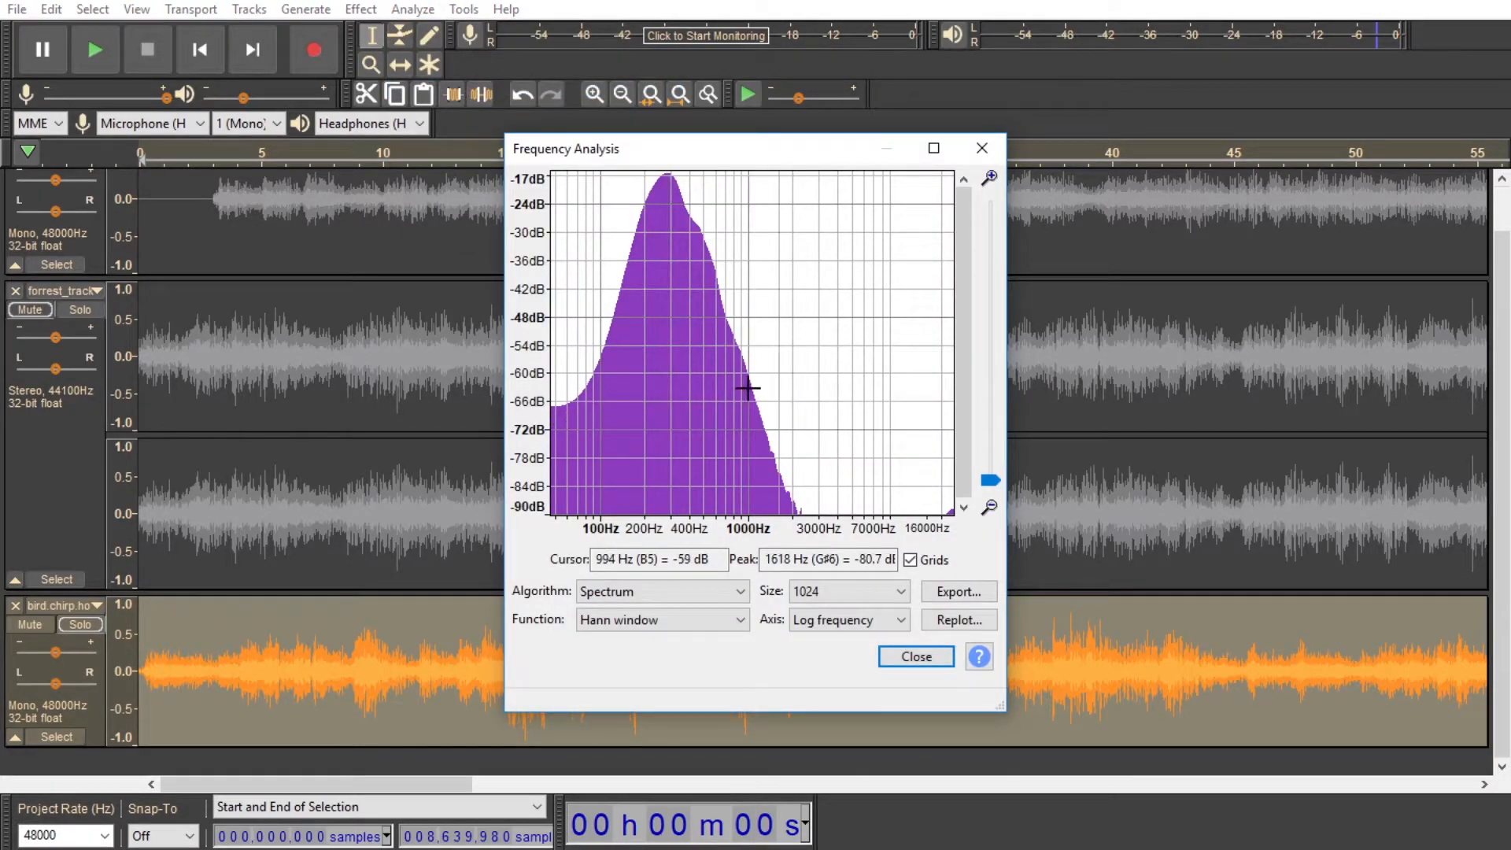
left_click(911, 657)
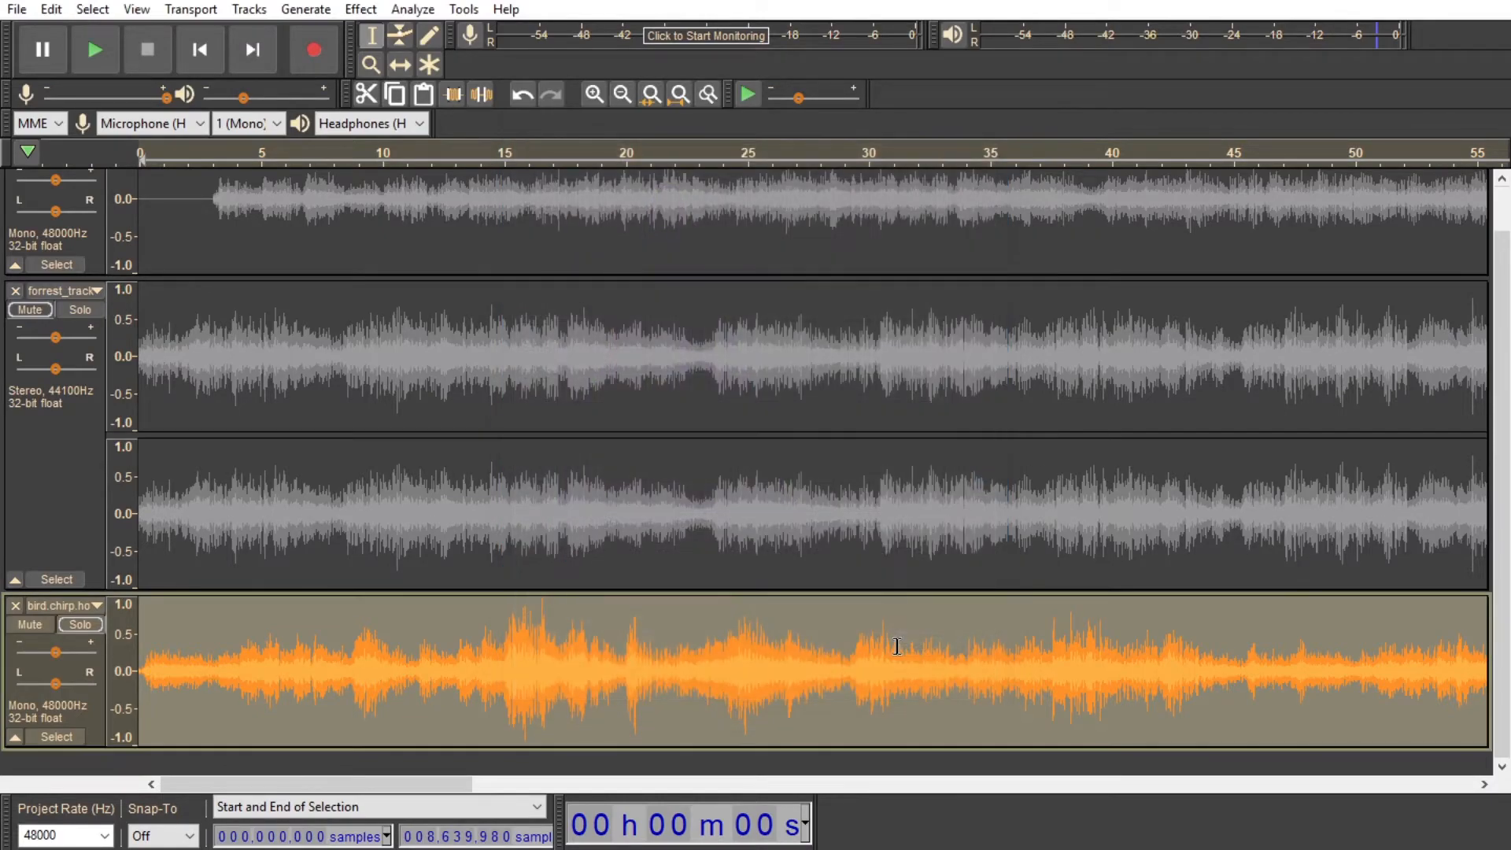
Step: Listen to the filtered bird.chirp track, and solo the first mono track and play it from about 3 seconds for comparison
key("space")
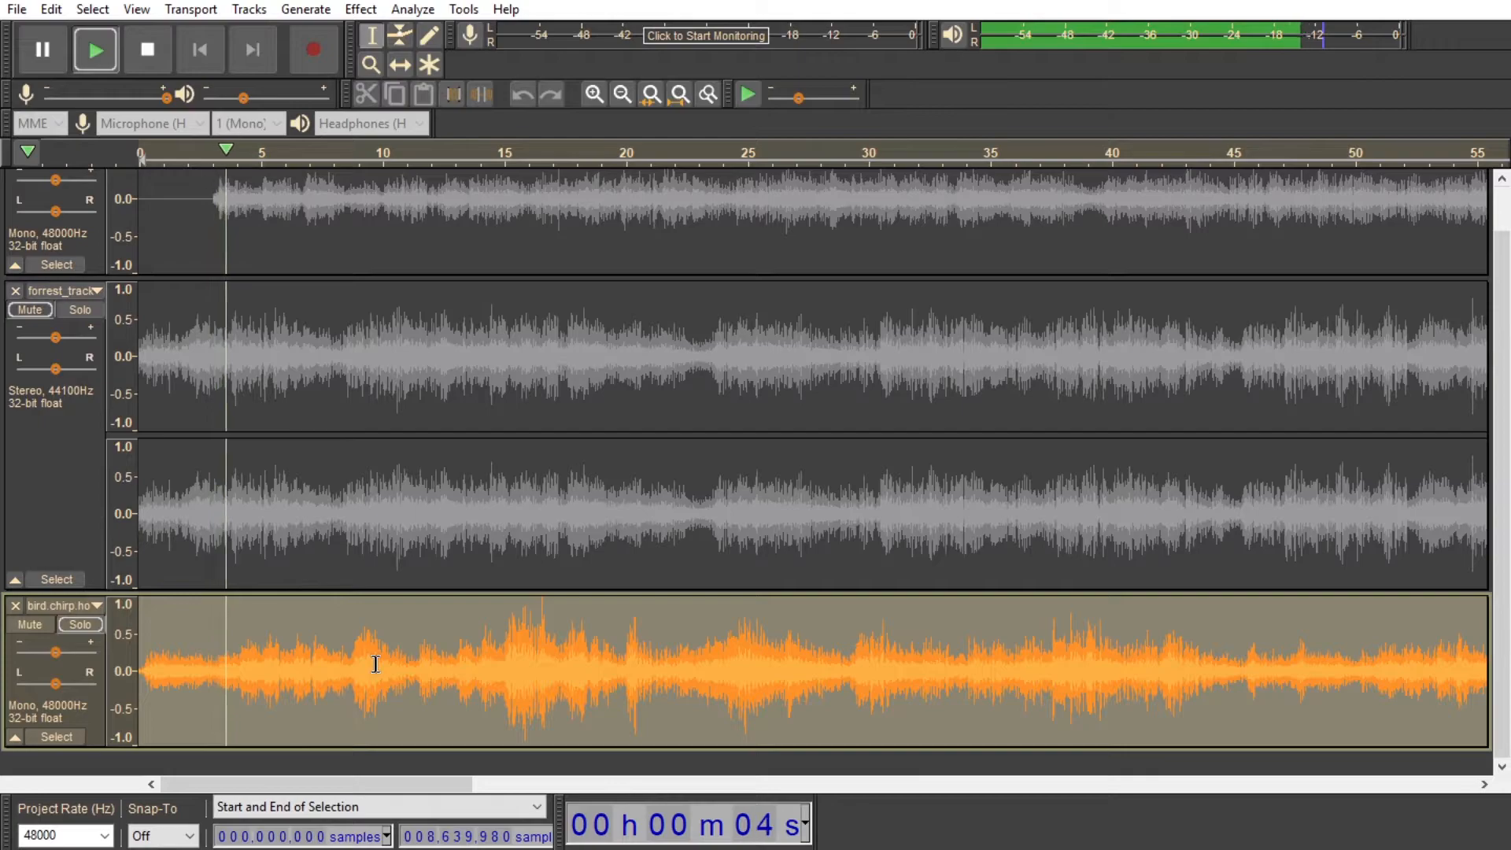
key("space")
scroll(155, 632, "up", 1)
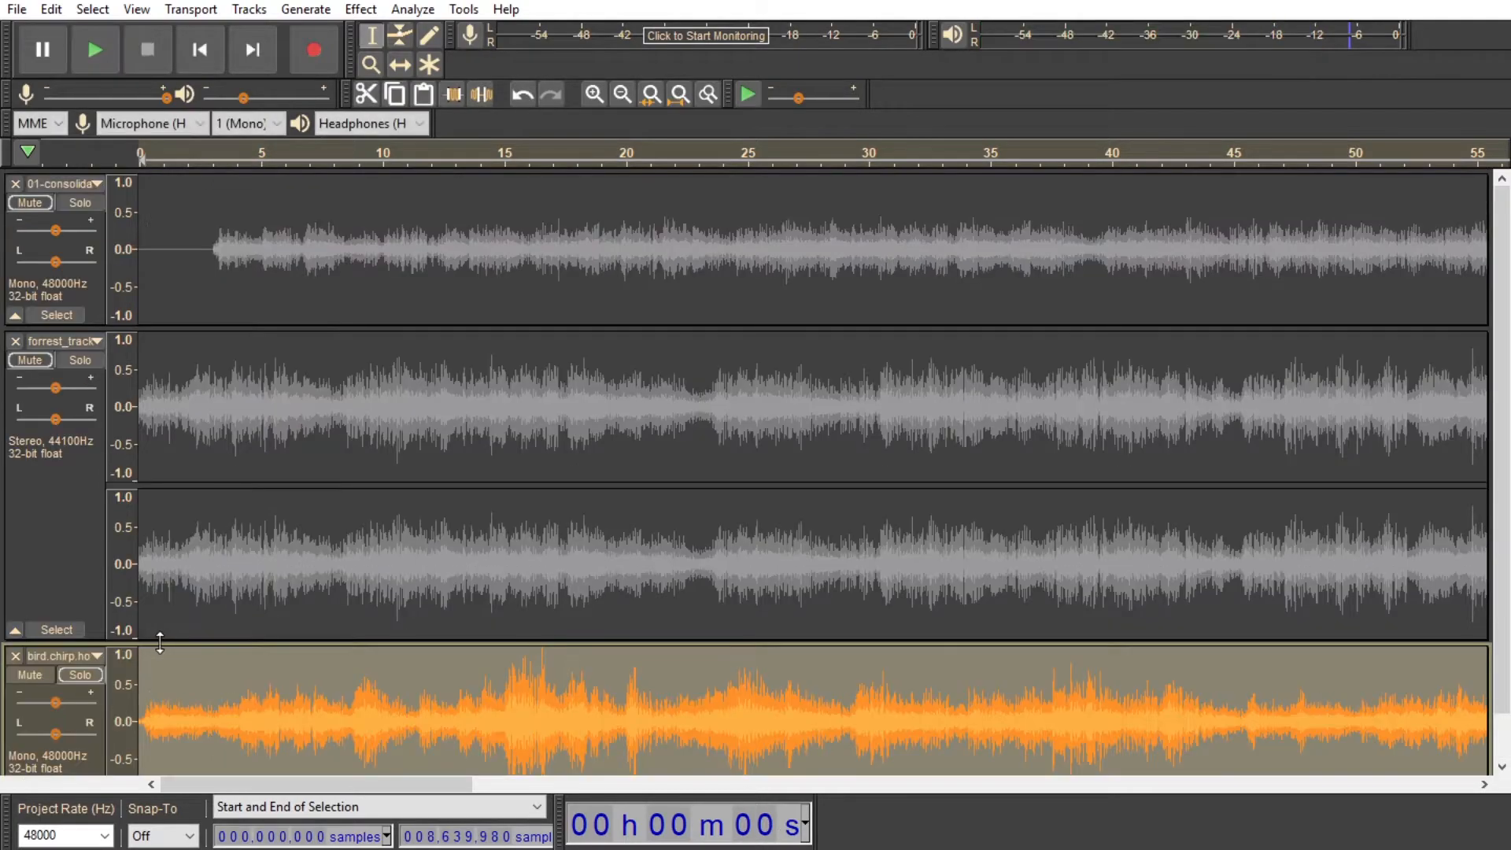
left_click(82, 203)
key("space")
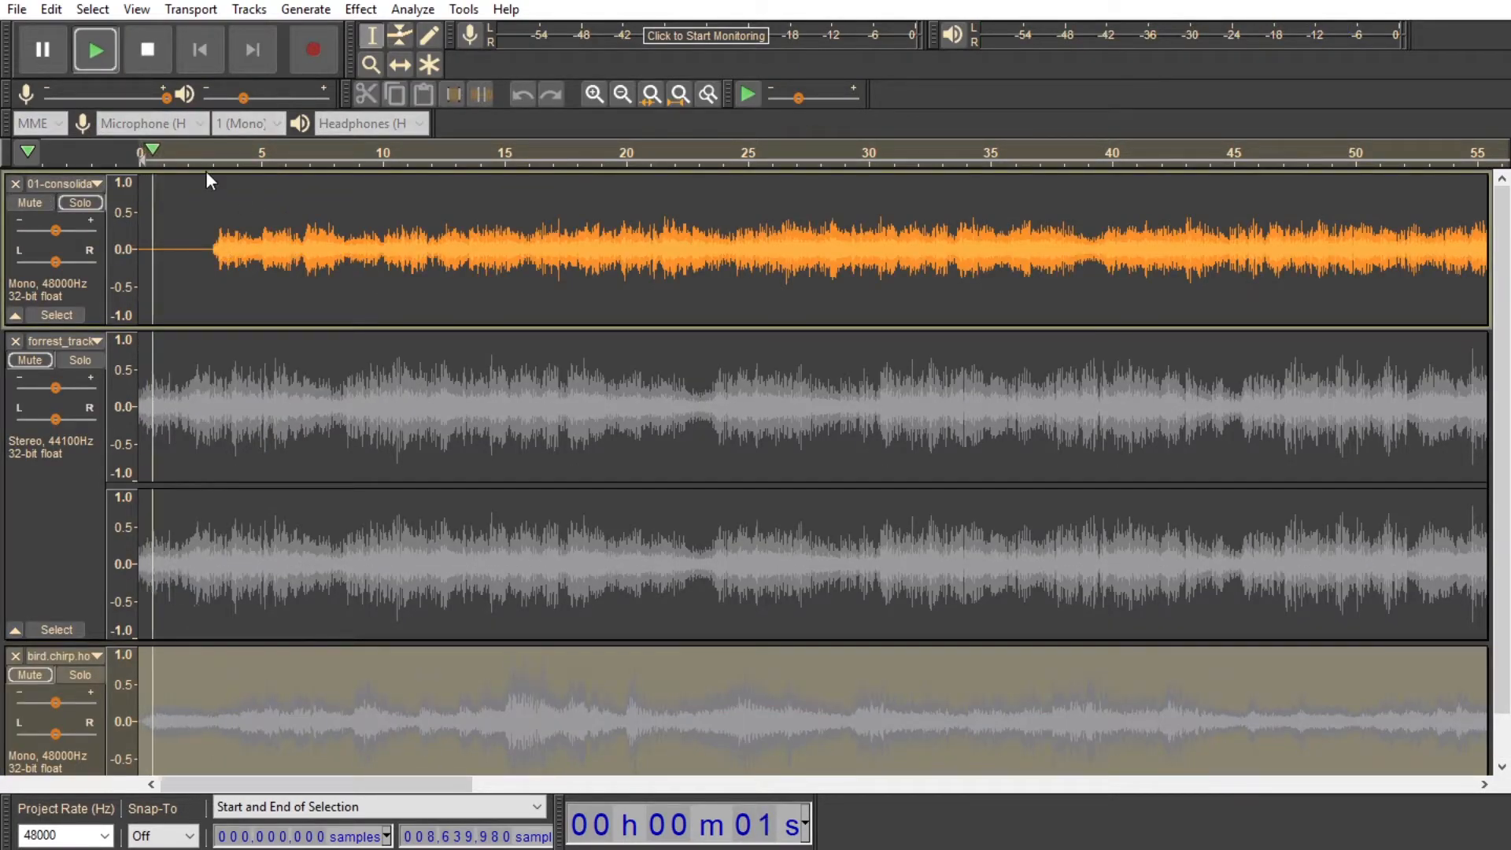
left_click(221, 156)
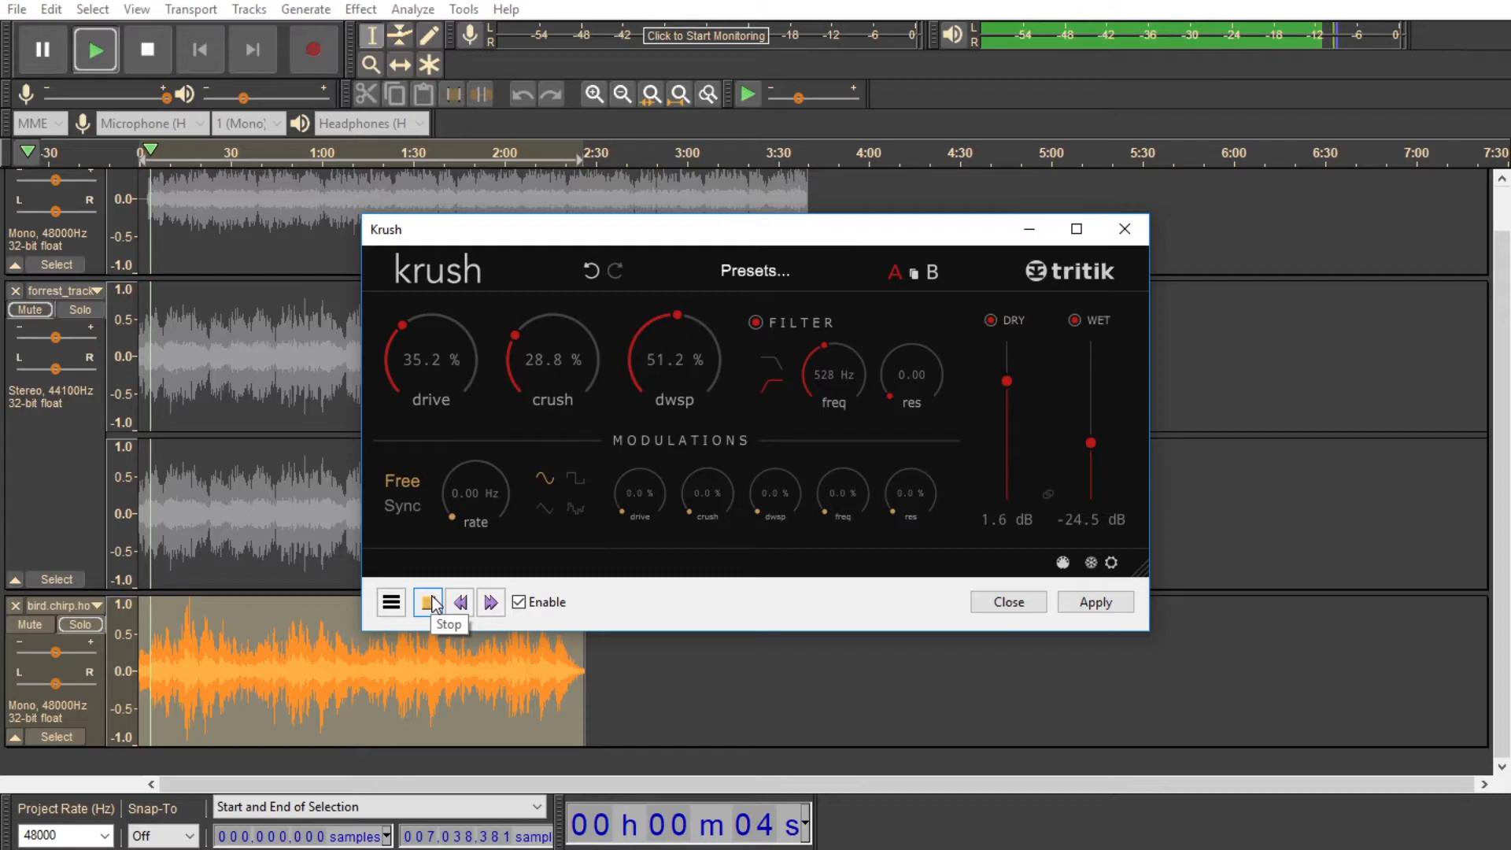
Step: Stop the Krush preview and apply the effect with its current settings to the bird.chirp track
left_click(429, 602)
left_click(1090, 603)
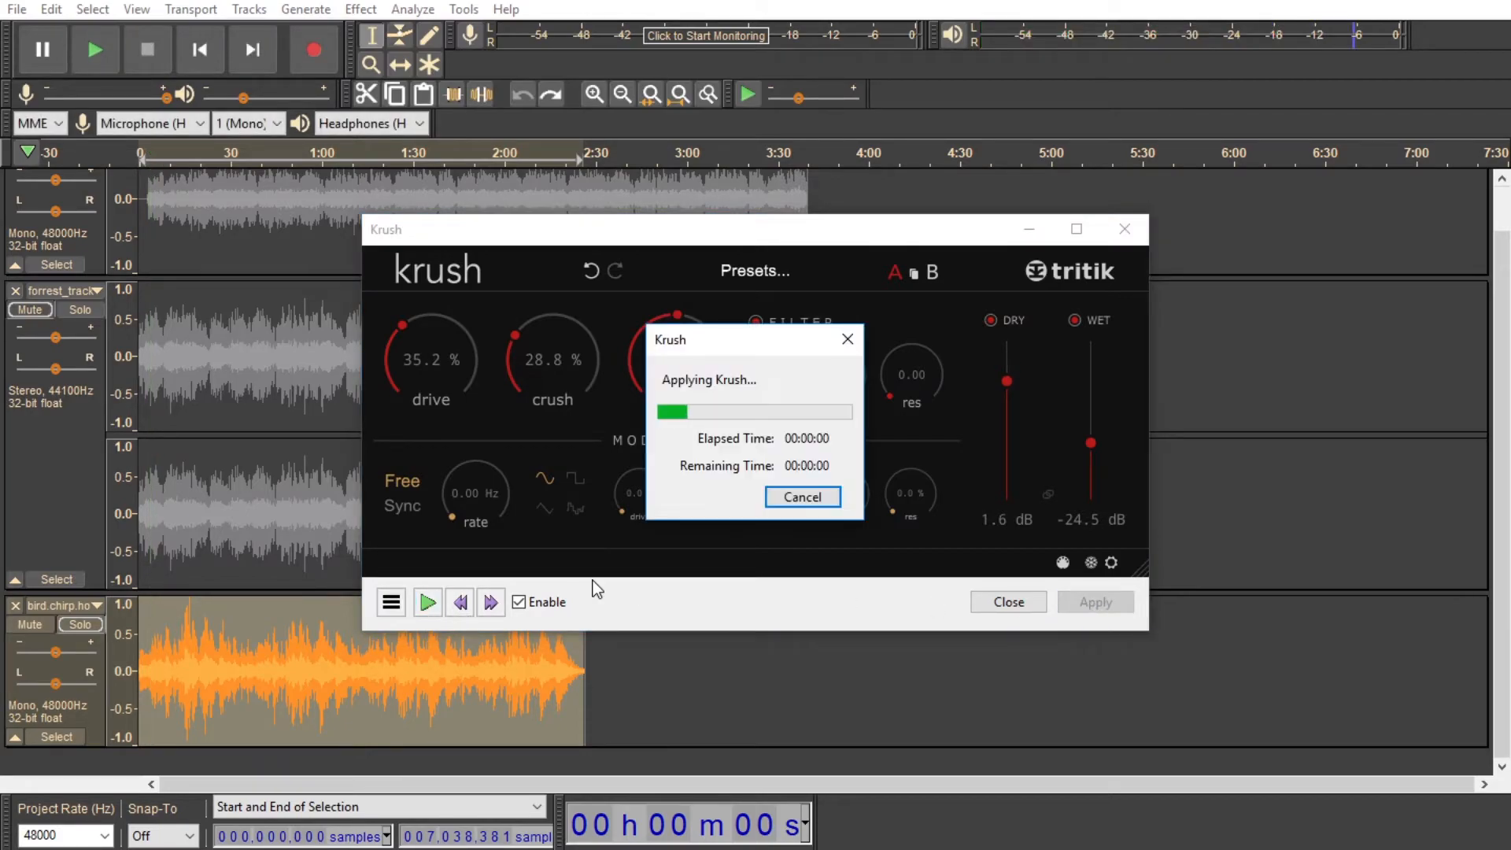